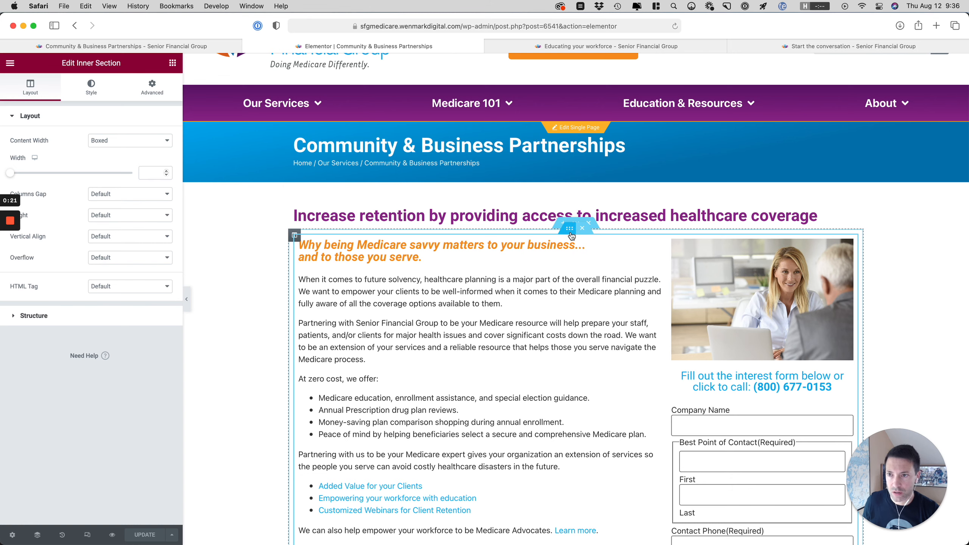
- Add a new two-column section, wide column first and narrow column second, directly above the section holding the partnership text and form
{"action": "left_click", "coordinate": [577, 224]}
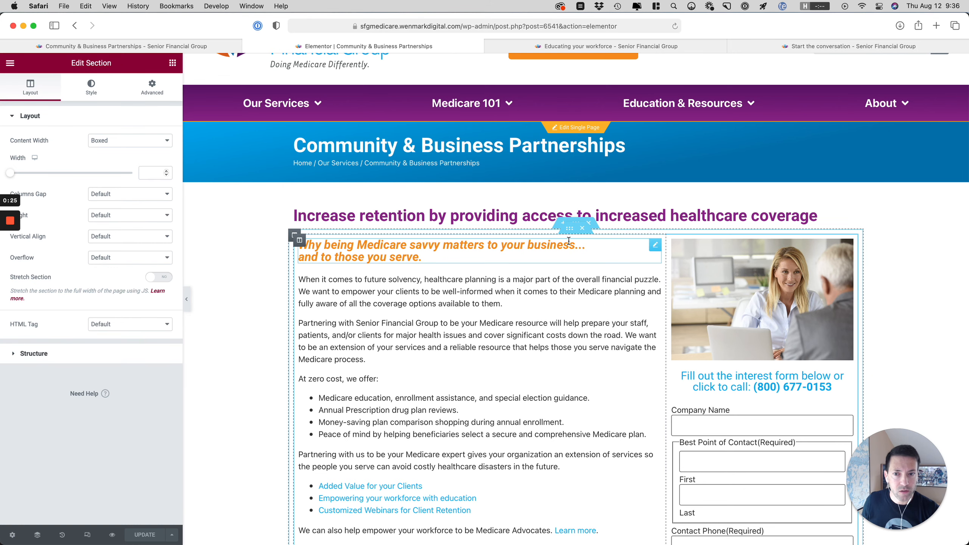
{"action": "scroll", "coordinate": [553, 272], "scroll_direction": "up", "scroll_amount": 2}
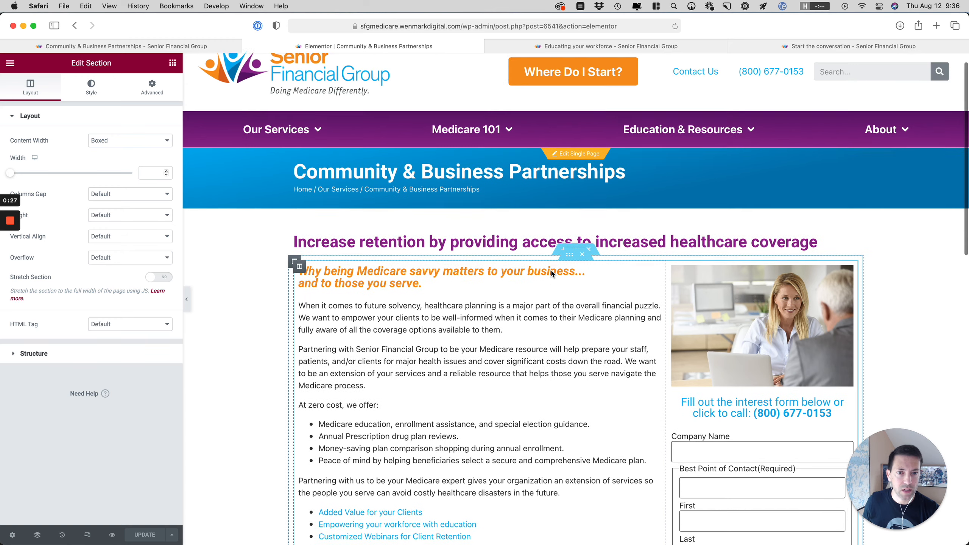
{"action": "left_click", "coordinate": [564, 270]}
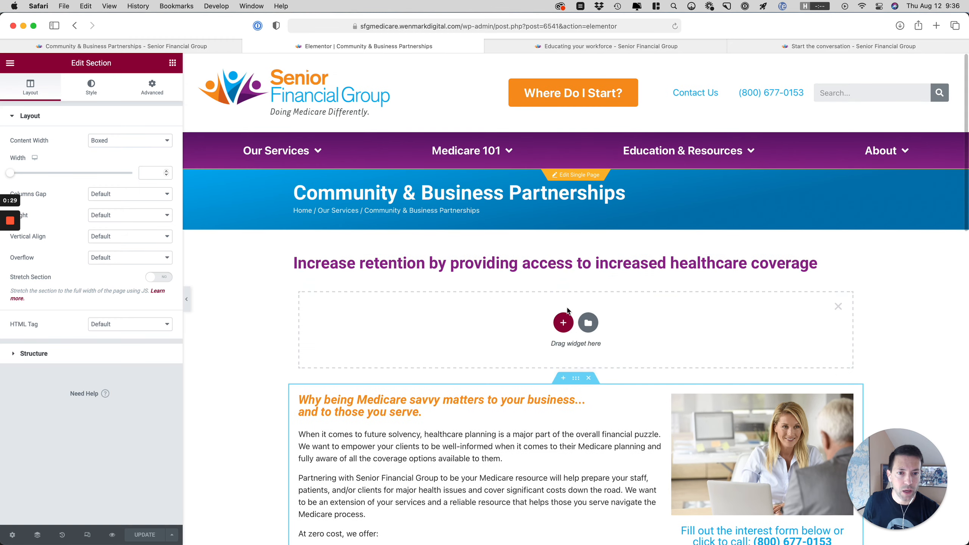
{"action": "left_click", "coordinate": [565, 324]}
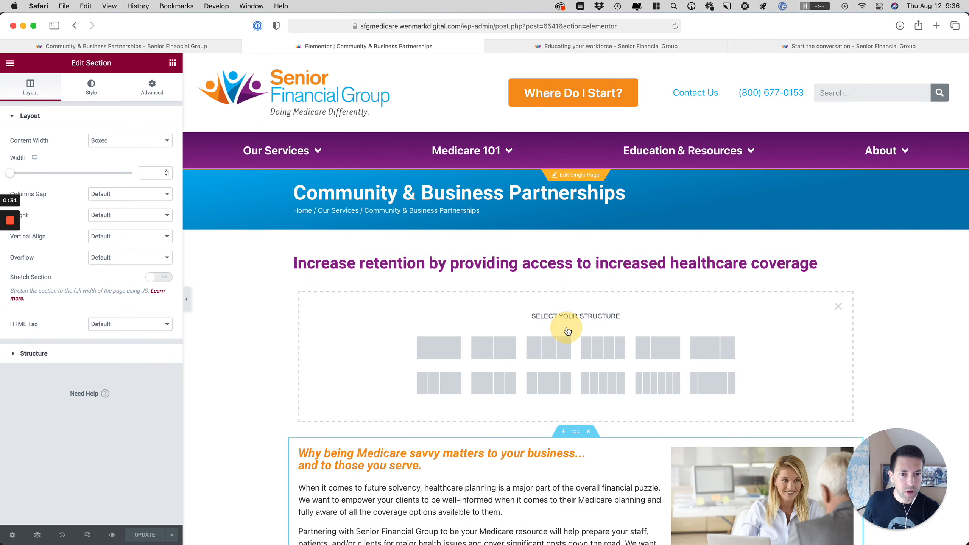
{"action": "left_click", "coordinate": [700, 353]}
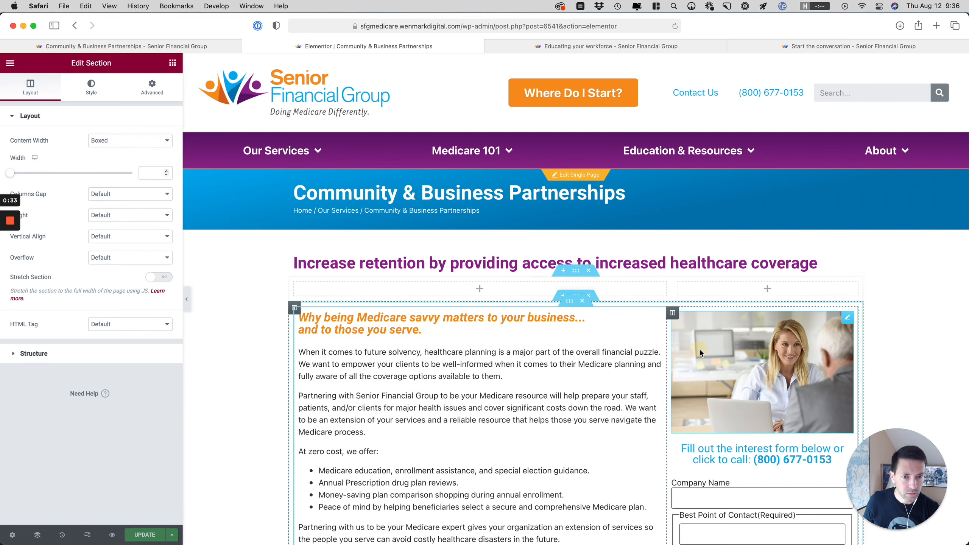
- Move the image, the interest form heading and the B2B interest form into the new section's narrow column, in that order
{"action": "left_click_drag", "start_coordinate": [846, 323], "coordinate": [821, 291]}
{"action": "scroll", "coordinate": [794, 423], "scroll_direction": "down", "scroll_amount": 2}
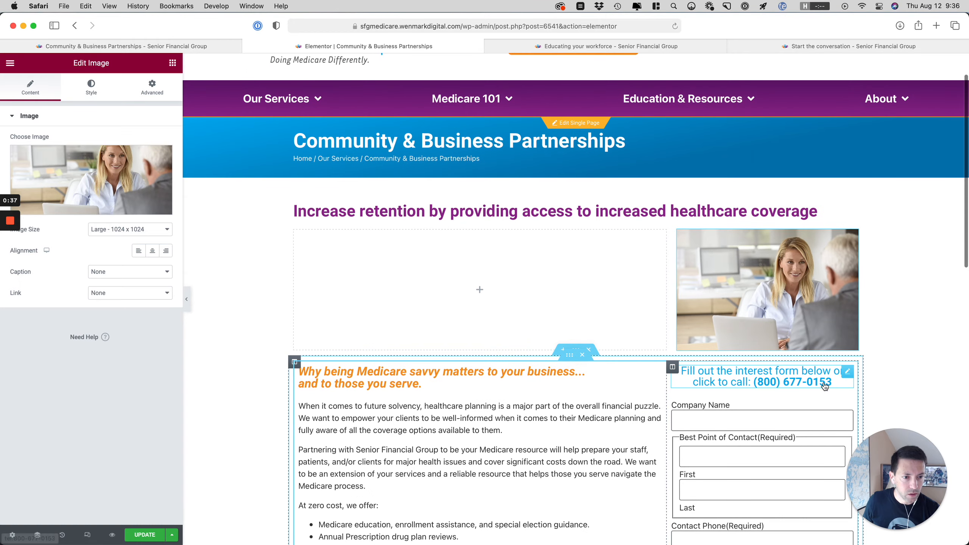
{"action": "left_click_drag", "start_coordinate": [845, 372], "coordinate": [801, 342]}
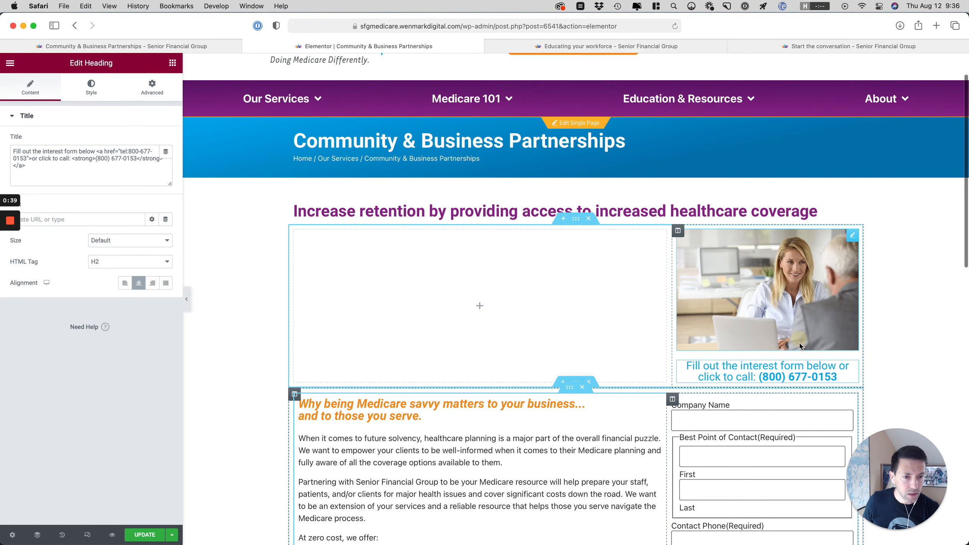
{"action": "scroll", "coordinate": [808, 329], "scroll_direction": "down", "scroll_amount": 5}
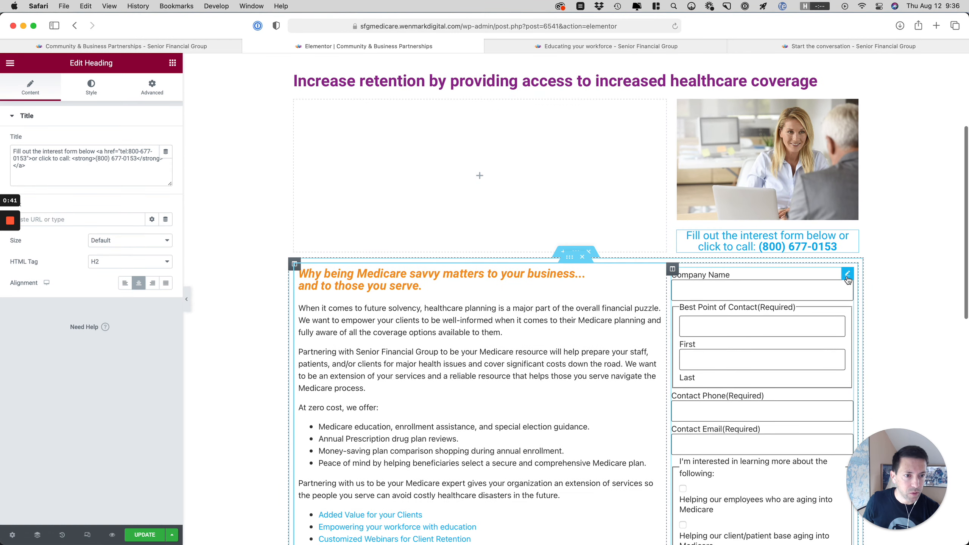
{"action": "left_click_drag", "start_coordinate": [847, 273], "coordinate": [821, 247]}
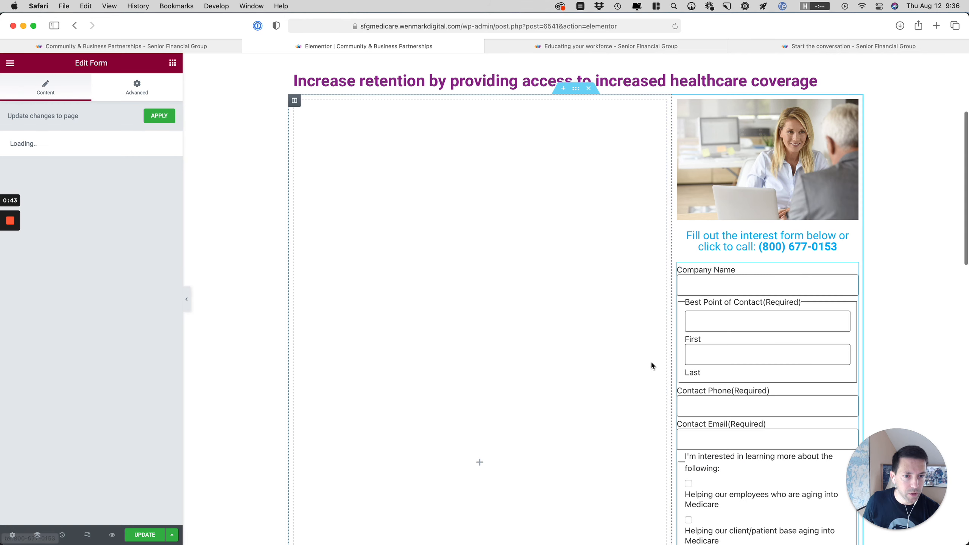
- Move the orange "Why being Medicare savvy matters" heading and the body text below it into the new section's wide column
{"action": "scroll", "coordinate": [637, 364], "scroll_direction": "down", "scroll_amount": 12}
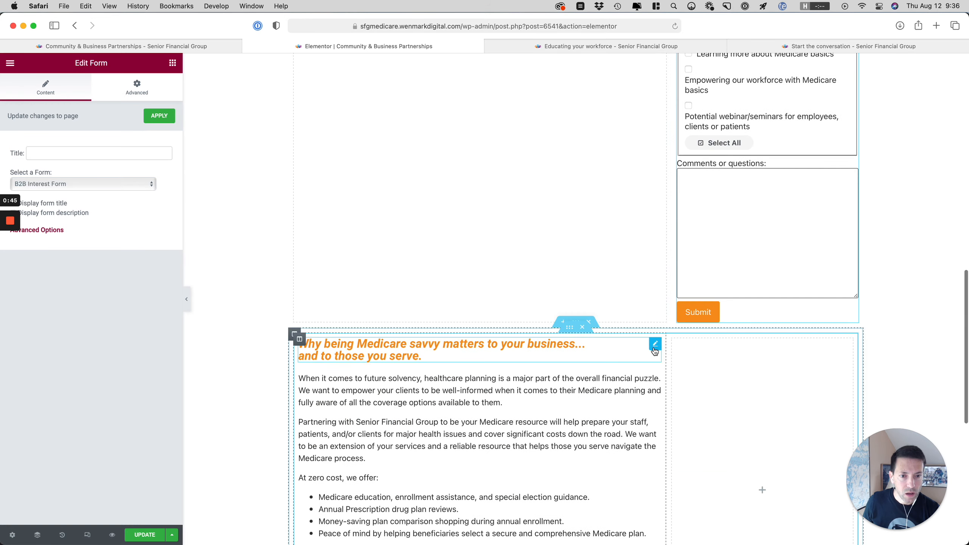
{"action": "left_click_drag", "start_coordinate": [640, 368], "coordinate": [576, 241]}
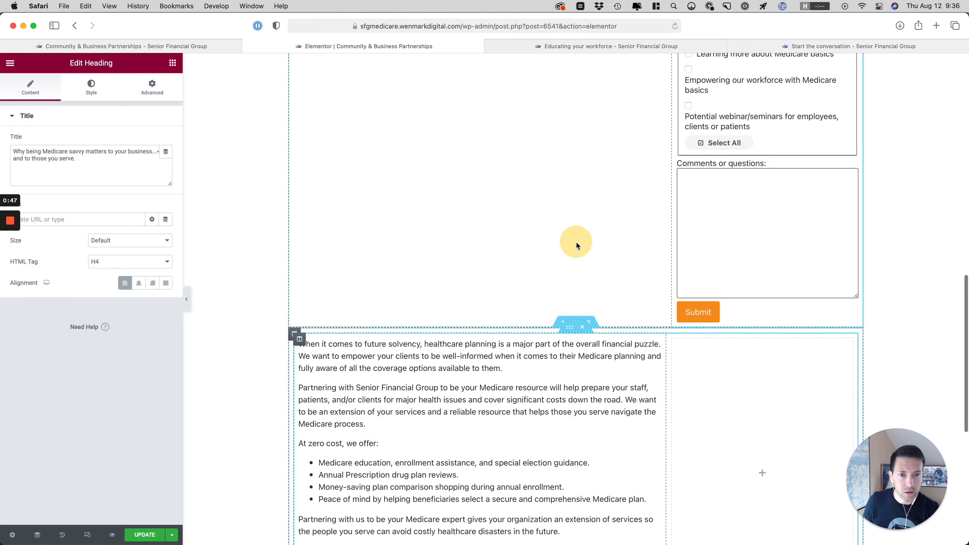
{"action": "left_click_drag", "start_coordinate": [659, 339], "coordinate": [623, 272]}
{"action": "scroll", "coordinate": [629, 290], "scroll_direction": "up", "scroll_amount": 9}
{"action": "scroll", "coordinate": [628, 290], "scroll_direction": "up", "scroll_amount": 7}
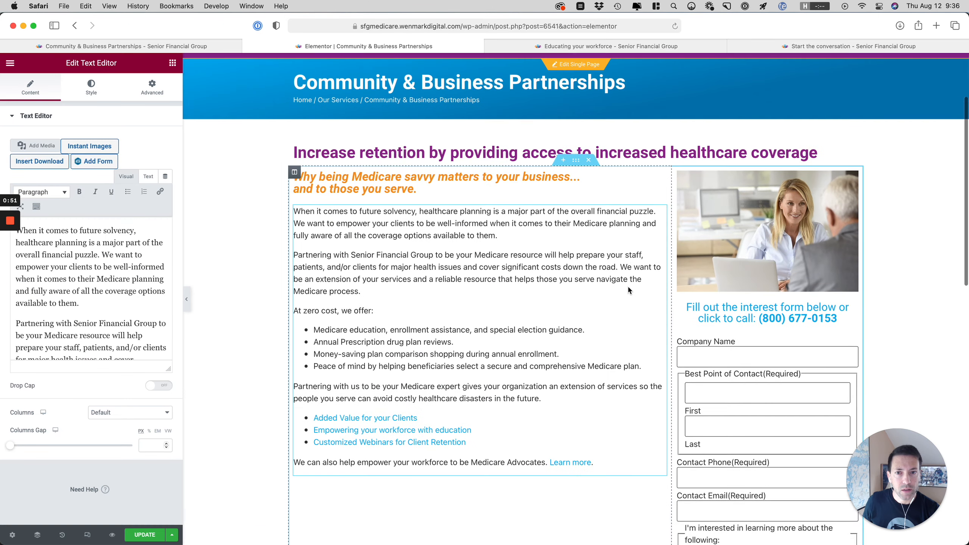
- Delete the emptied old section below the form and update the page
{"action": "scroll", "coordinate": [627, 286], "scroll_direction": "down", "scroll_amount": 15}
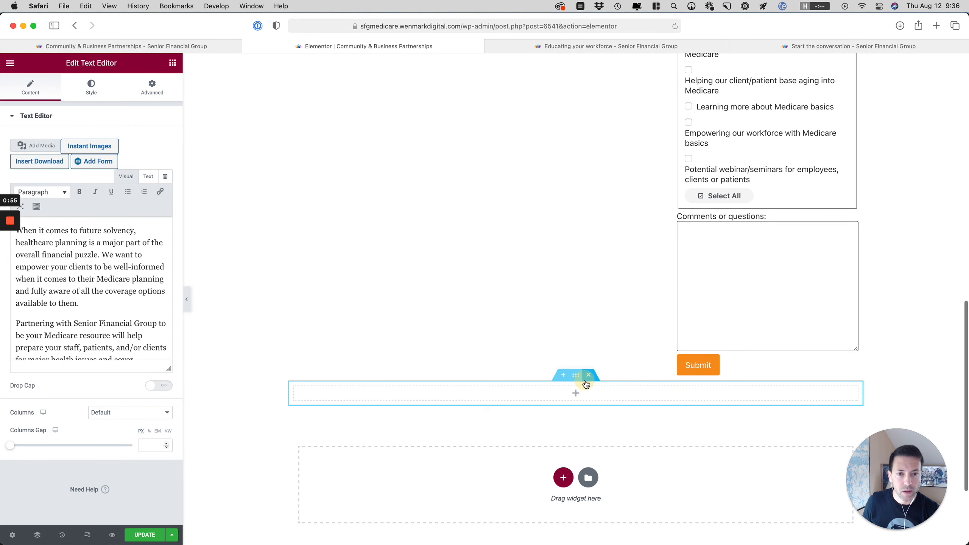
{"action": "left_click", "coordinate": [583, 381]}
{"action": "scroll", "coordinate": [590, 381], "scroll_direction": "up", "scroll_amount": 15}
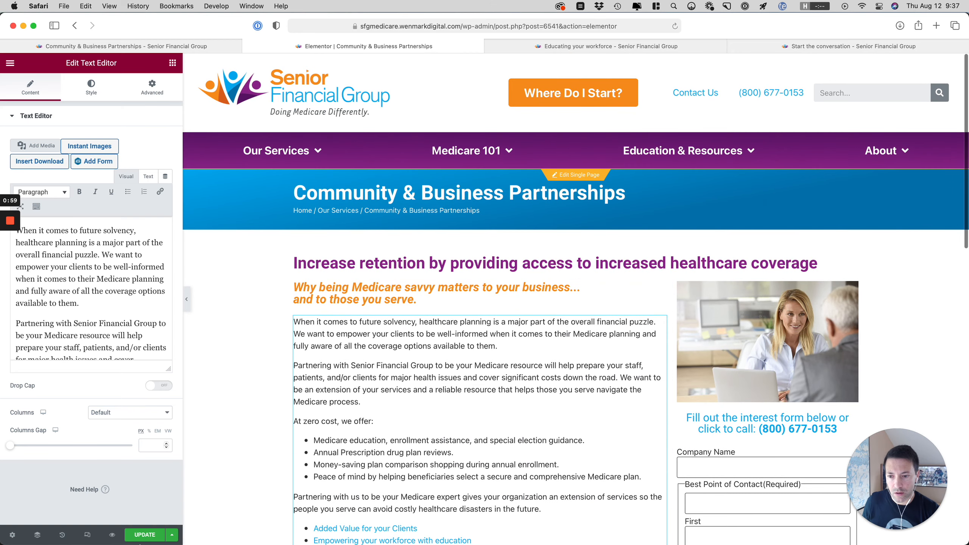
{"action": "left_click", "coordinate": [141, 537]}
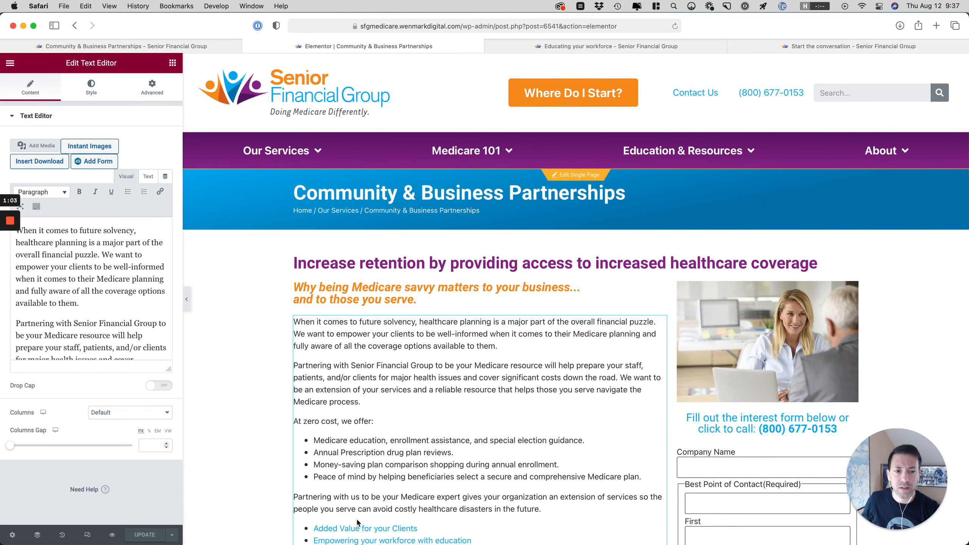
- View the published Community & Business Partnerships page and examine its two-column text and form layout
{"action": "scroll", "coordinate": [666, 473], "scroll_direction": "down", "scroll_amount": 5}
{"action": "scroll", "coordinate": [665, 473], "scroll_direction": "down", "scroll_amount": 2}
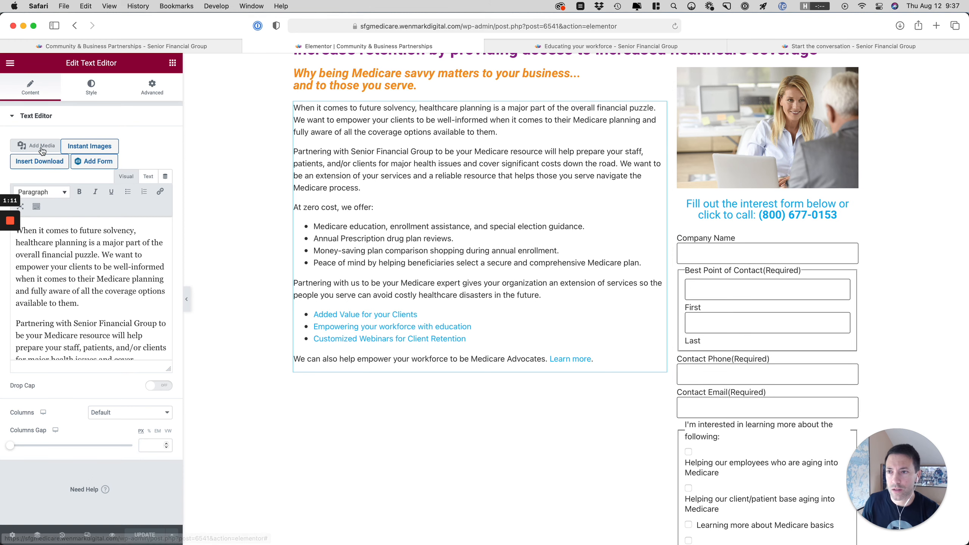
{"action": "left_click", "coordinate": [7, 65]}
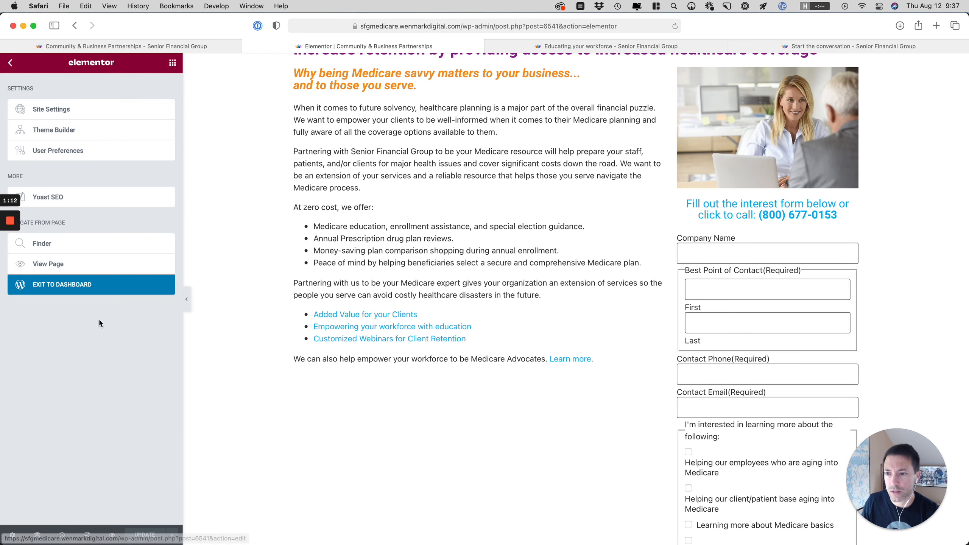
{"action": "left_click", "coordinate": [56, 265]}
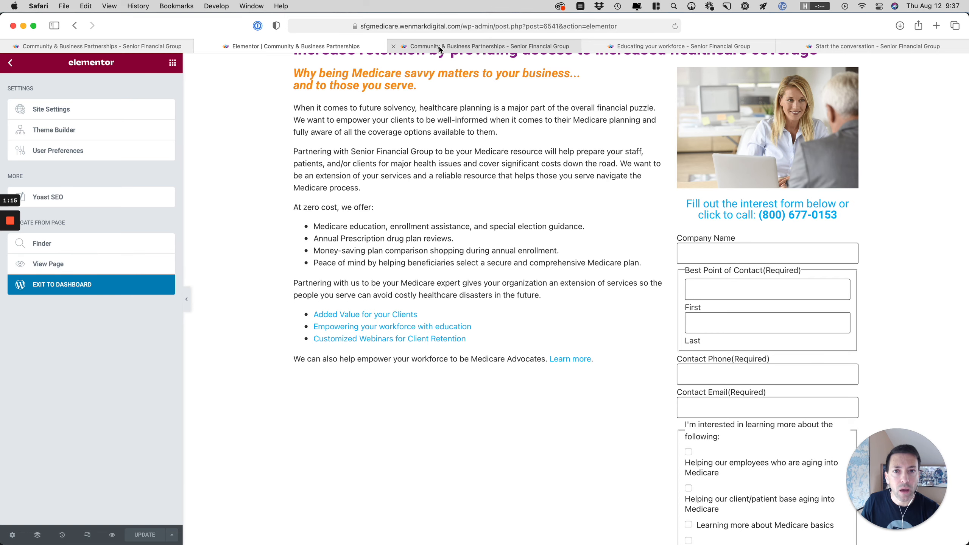
{"action": "left_click", "coordinate": [440, 46]}
{"action": "left_click", "coordinate": [474, 424]}
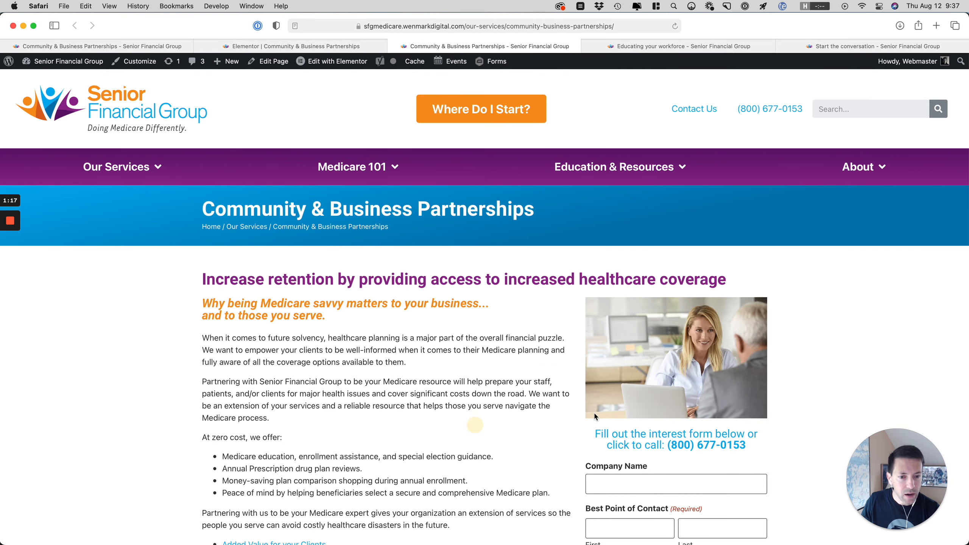
{"action": "scroll", "coordinate": [591, 412], "scroll_direction": "down", "scroll_amount": 5}
{"action": "scroll", "coordinate": [590, 415], "scroll_direction": "up", "scroll_amount": 5}
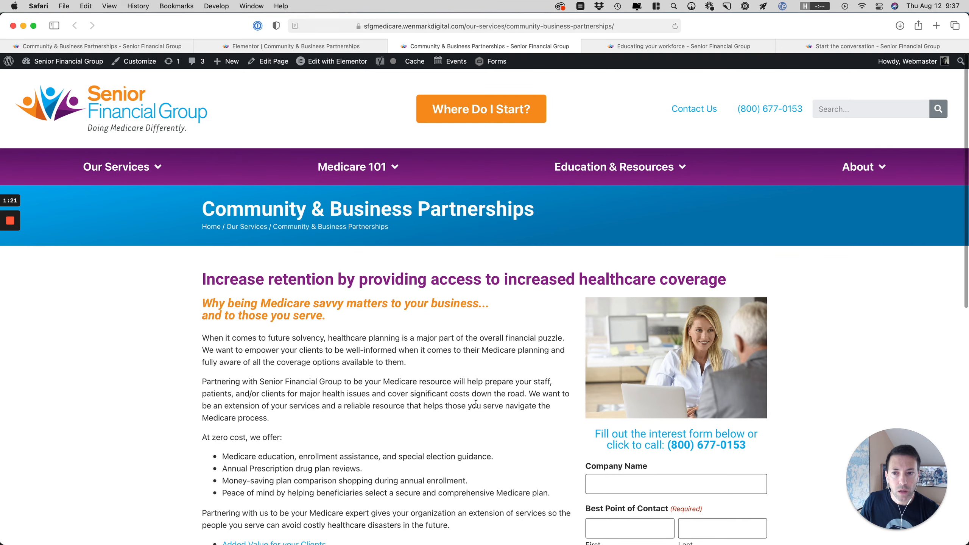
- Back in the editor, give the column with the image and form a classic background in the light grey global color
{"action": "left_click", "coordinate": [273, 47]}
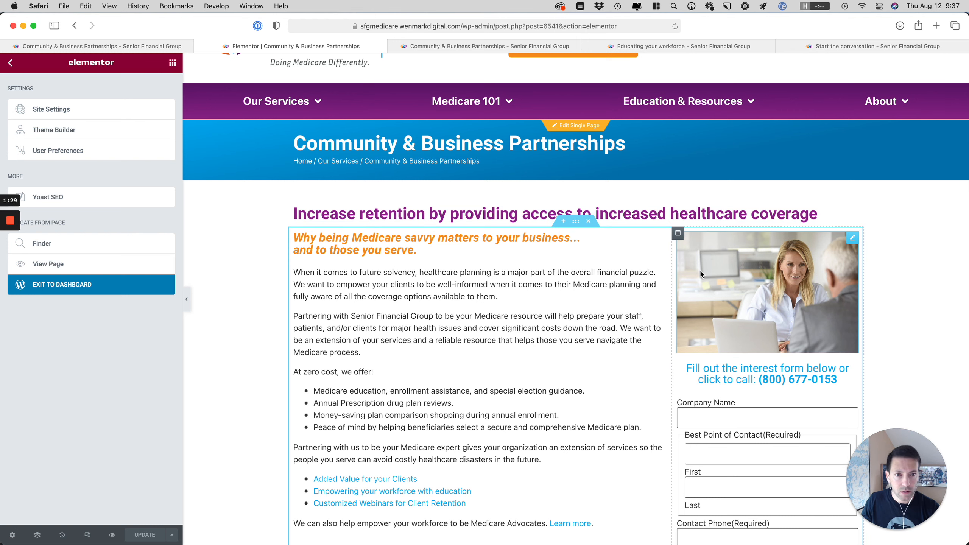
{"action": "left_click", "coordinate": [496, 230]}
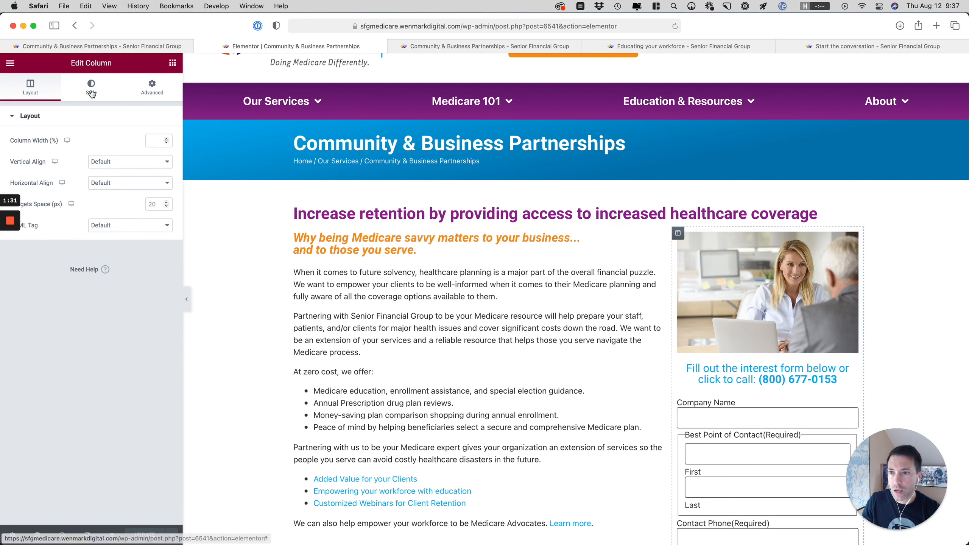
{"action": "left_click", "coordinate": [91, 88]}
{"action": "left_click", "coordinate": [139, 162]}
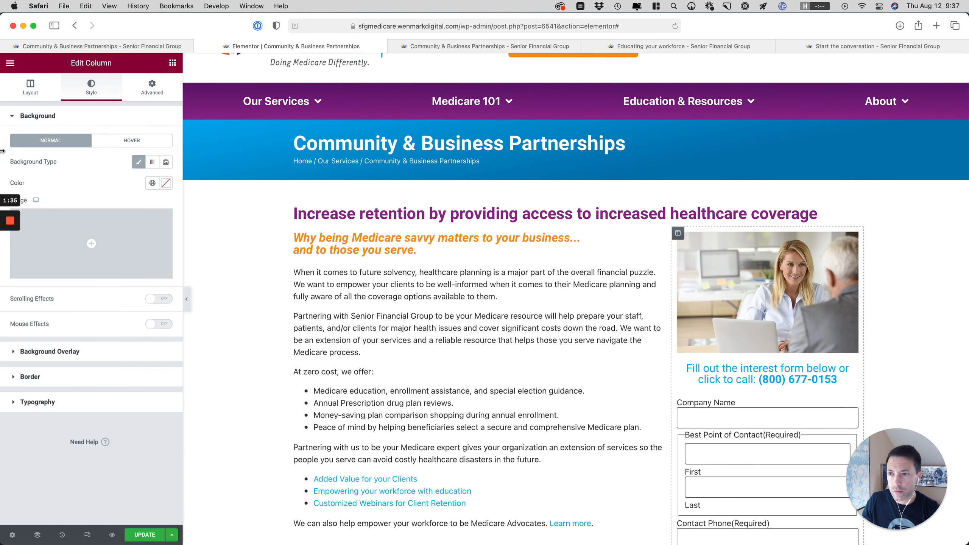
{"action": "left_click_drag", "start_coordinate": [2, 150], "coordinate": [21, 152]}
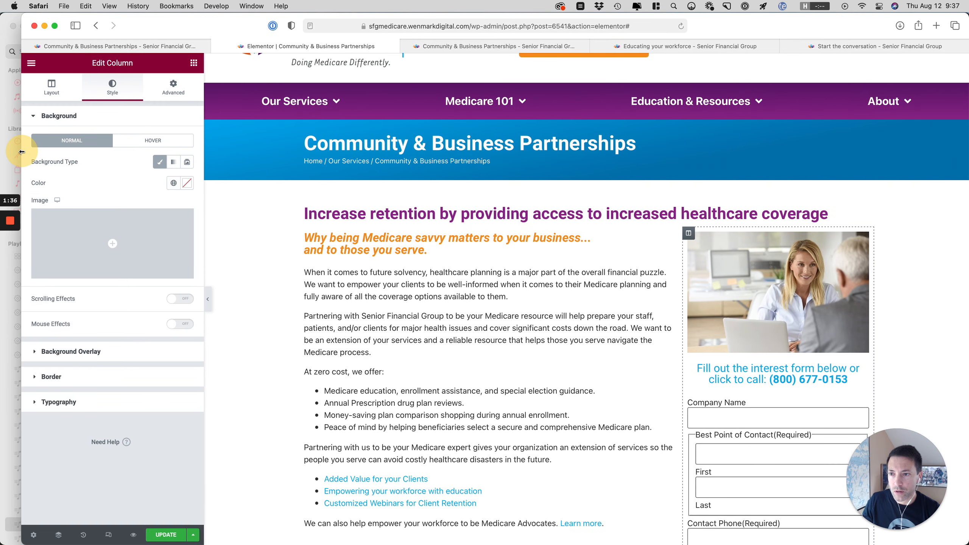
{"action": "left_click", "coordinate": [173, 185]}
{"action": "scroll", "coordinate": [107, 290], "scroll_direction": "down", "scroll_amount": 3}
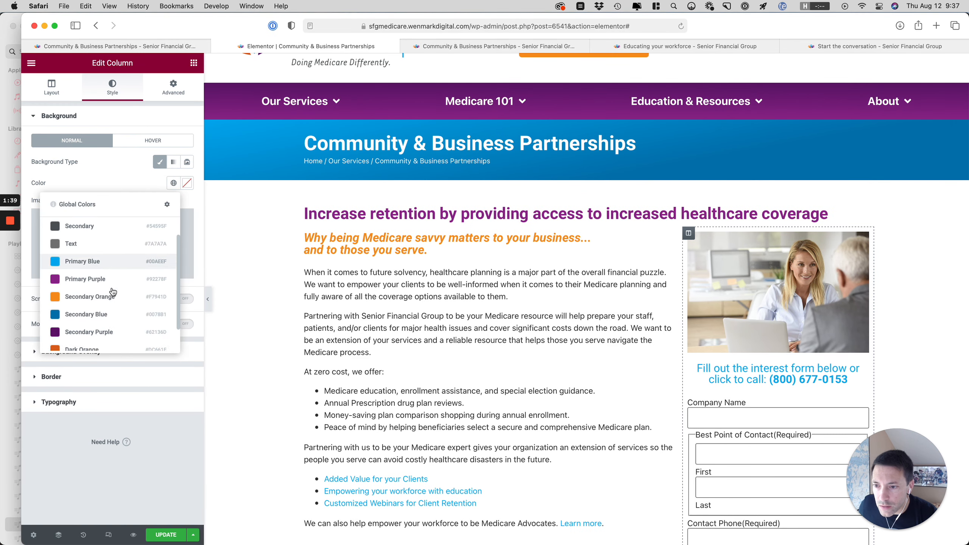
{"action": "left_click", "coordinate": [97, 336]}
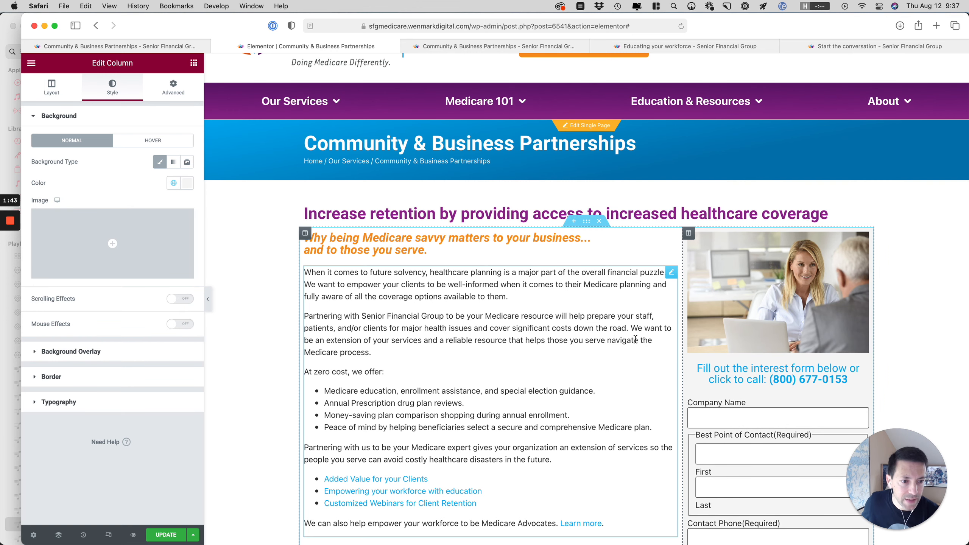
- Set the form column's border radius to 10 px on all corners and update the page
{"action": "left_click", "coordinate": [97, 377]}
{"action": "left_click", "coordinate": [43, 245]}
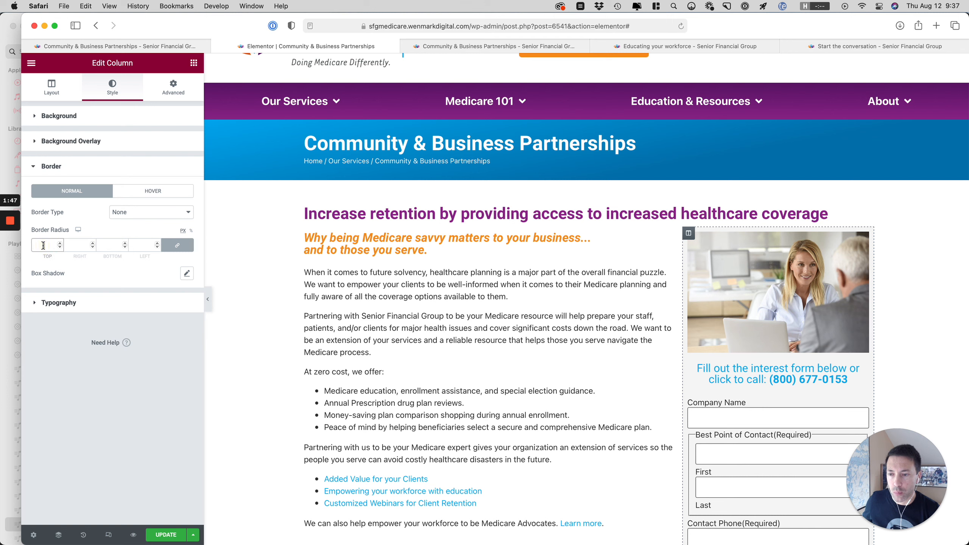
{"action": "type", "text": "10"}
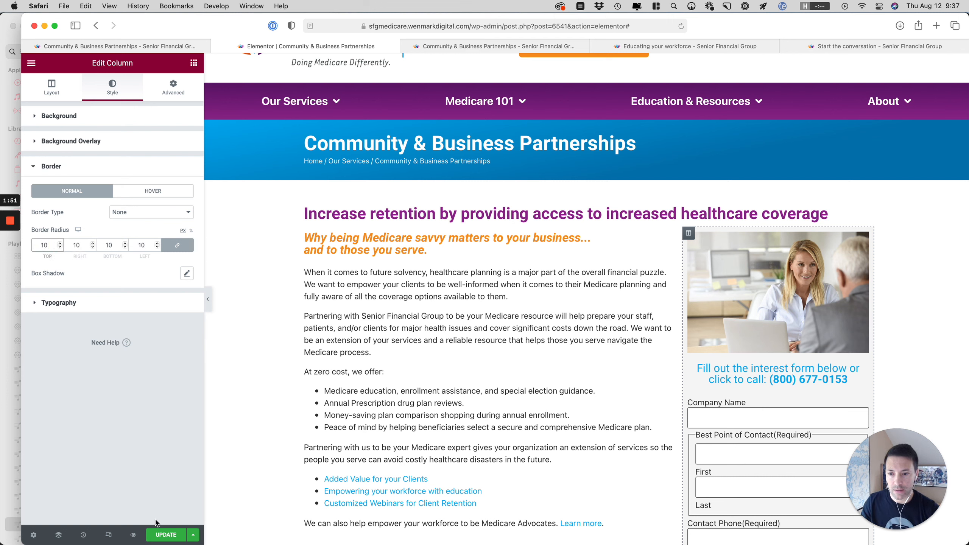
{"action": "left_click", "coordinate": [165, 535]}
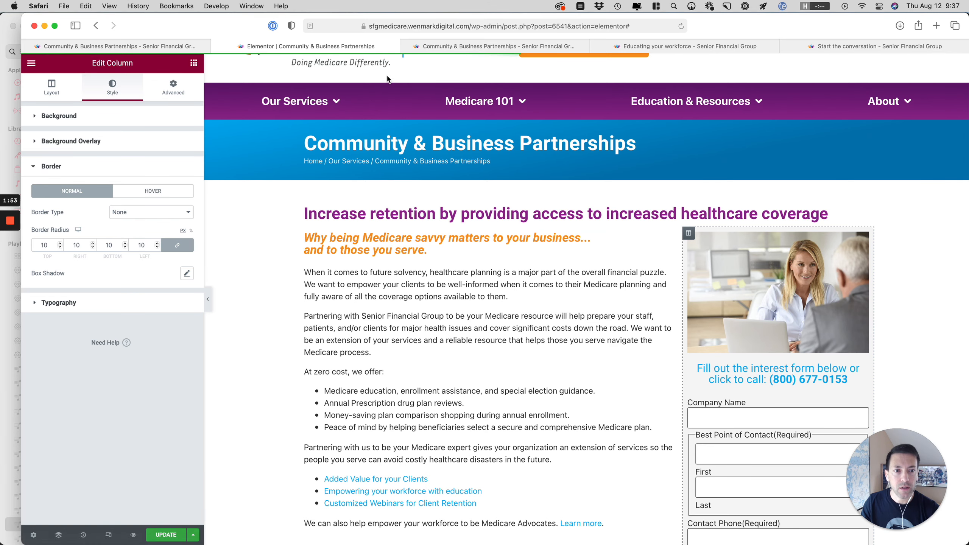
- Reload the published page and examine the form column's background, corners and inner spacing
{"action": "left_click", "coordinate": [433, 48]}
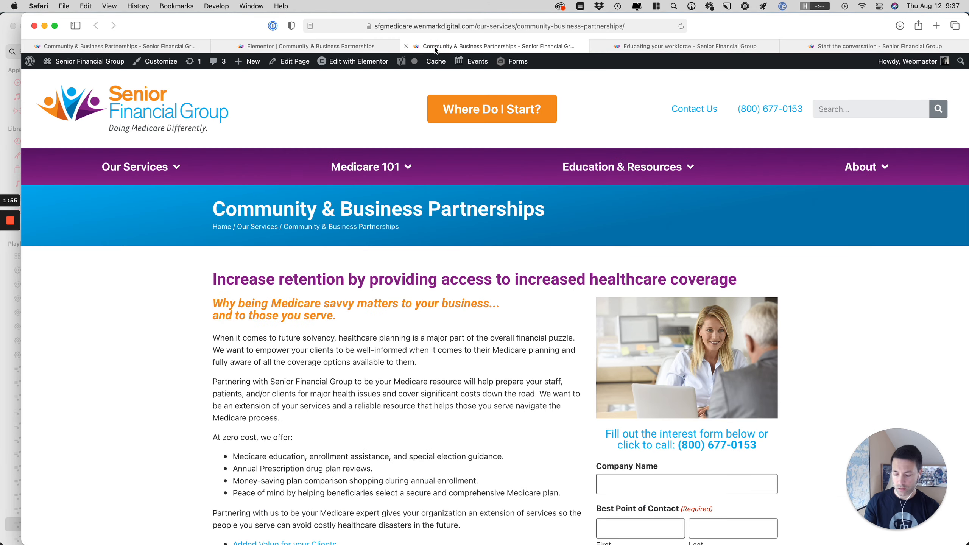
{"action": "key", "text": "super+r"}
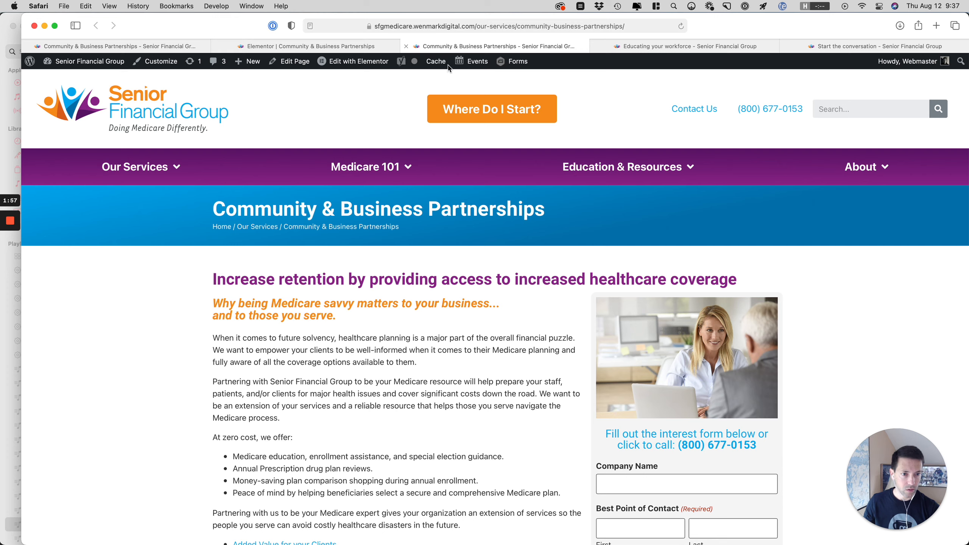
{"action": "scroll", "coordinate": [500, 418], "scroll_direction": "down", "scroll_amount": 1}
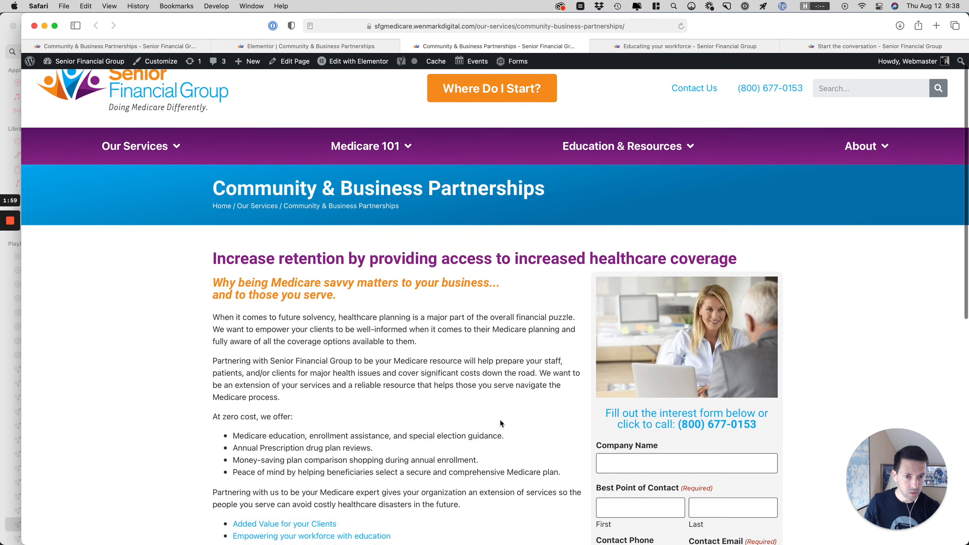
{"action": "scroll", "coordinate": [499, 419], "scroll_direction": "down", "scroll_amount": 5}
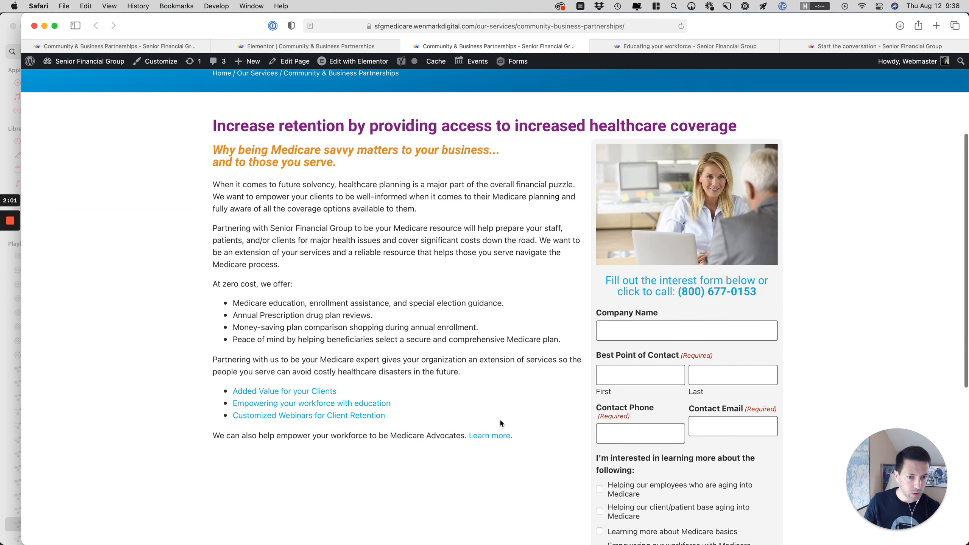
- Back in the editor, set the form column's padding to 20 px on all sides and update the page
{"action": "left_click", "coordinate": [309, 46]}
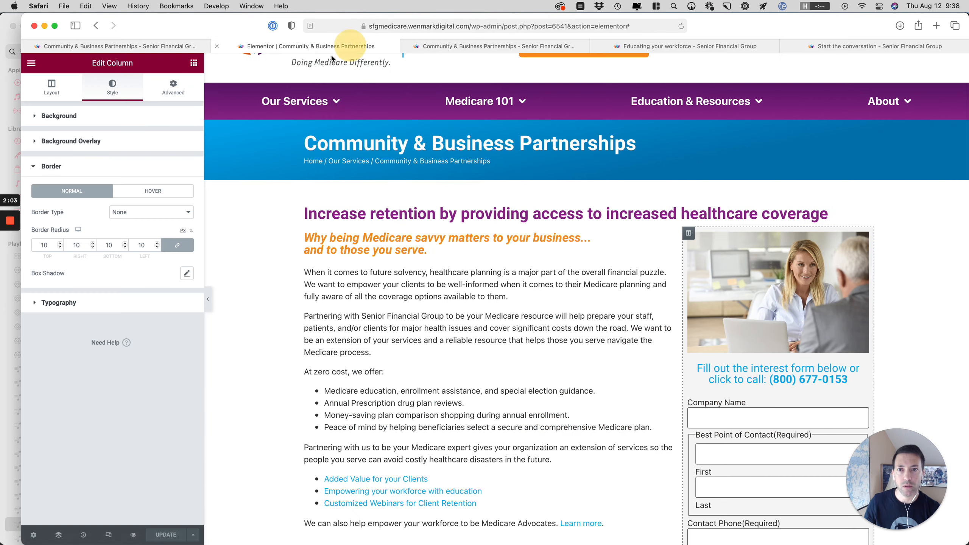
{"action": "left_click", "coordinate": [173, 87]}
{"action": "left_click", "coordinate": [40, 191]}
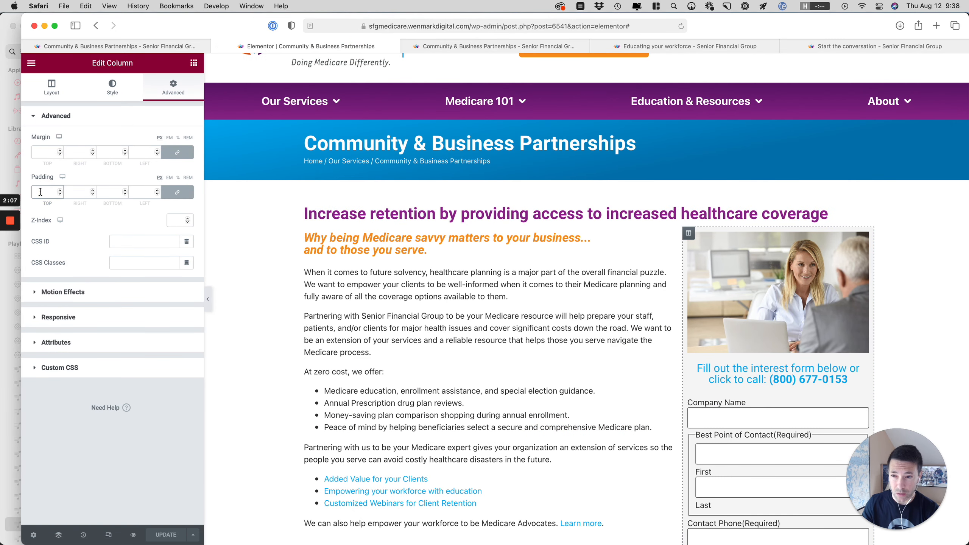
{"action": "type", "text": "20"}
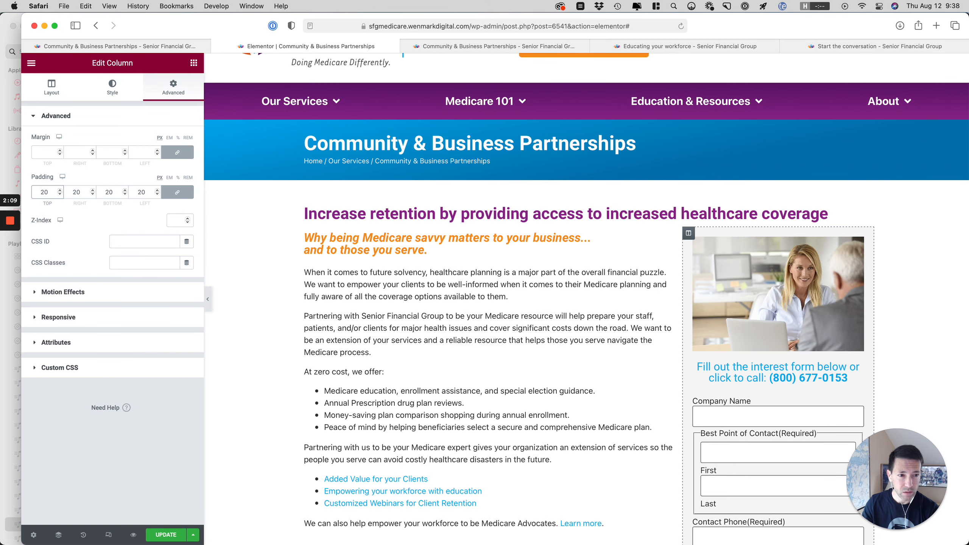
{"action": "left_click", "coordinate": [165, 535]}
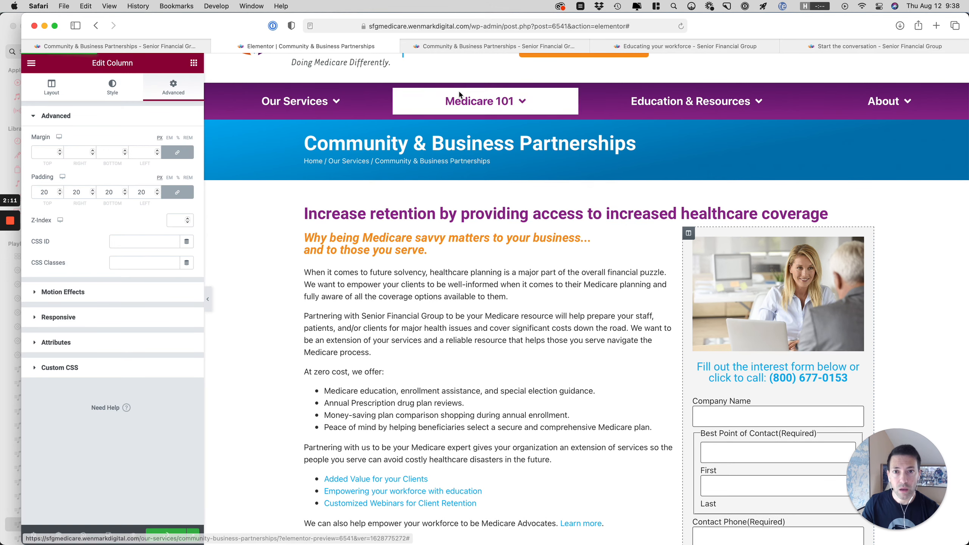
- Reload the published page and examine the form column's inner spacing from the image down to the submit button
{"action": "left_click", "coordinate": [461, 46]}
{"action": "key", "text": "super+r"}
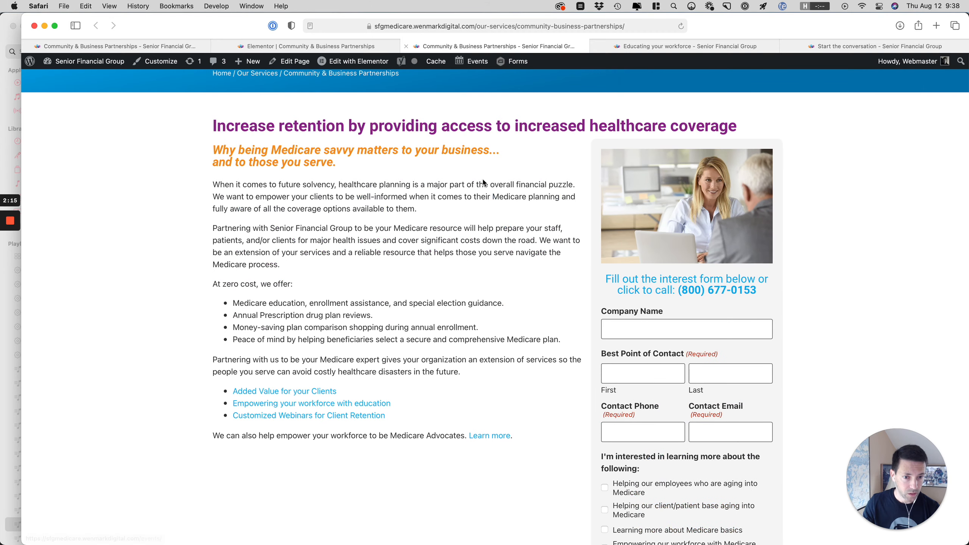
{"action": "scroll", "coordinate": [527, 253], "scroll_direction": "down", "scroll_amount": 5}
{"action": "scroll", "coordinate": [528, 253], "scroll_direction": "down", "scroll_amount": 3}
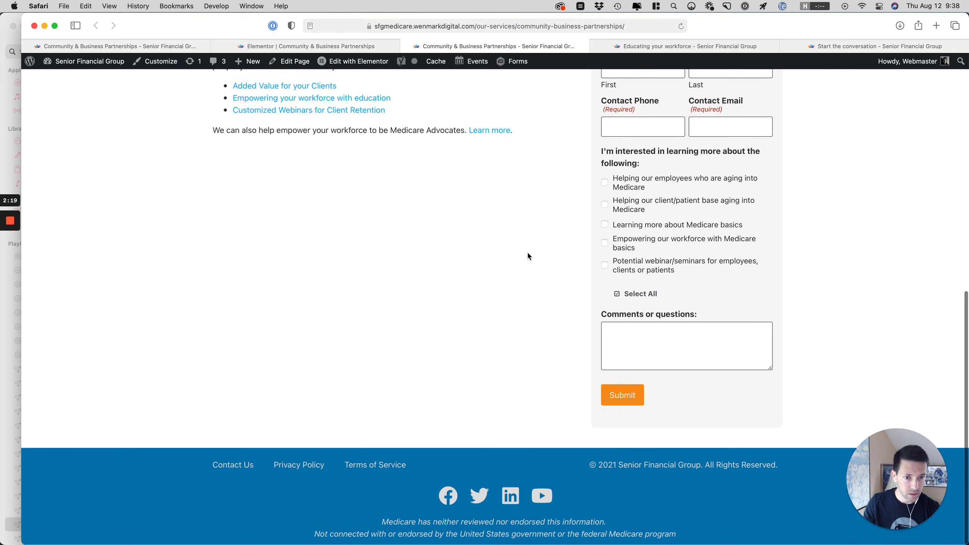
{"action": "scroll", "coordinate": [528, 254], "scroll_direction": "up", "scroll_amount": 5}
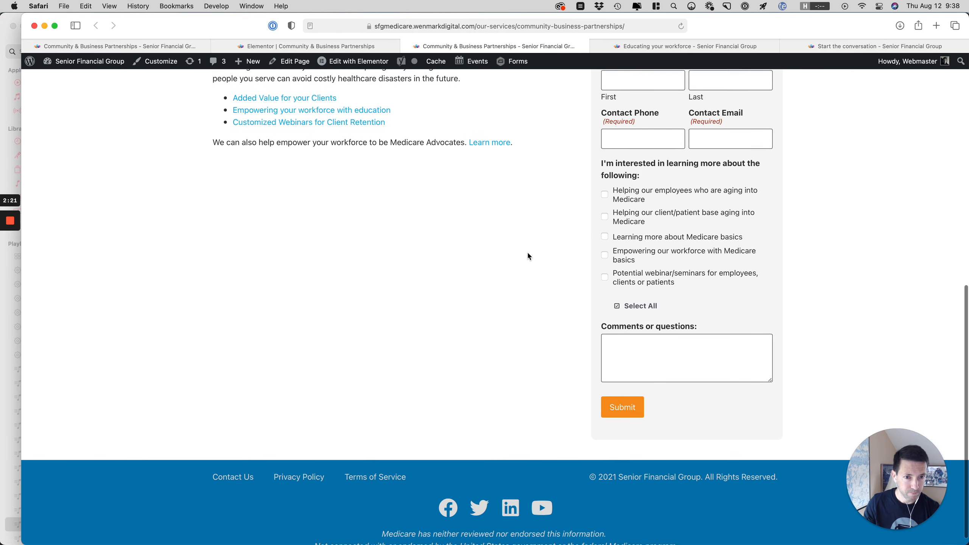
{"action": "scroll", "coordinate": [528, 254], "scroll_direction": "up", "scroll_amount": 3}
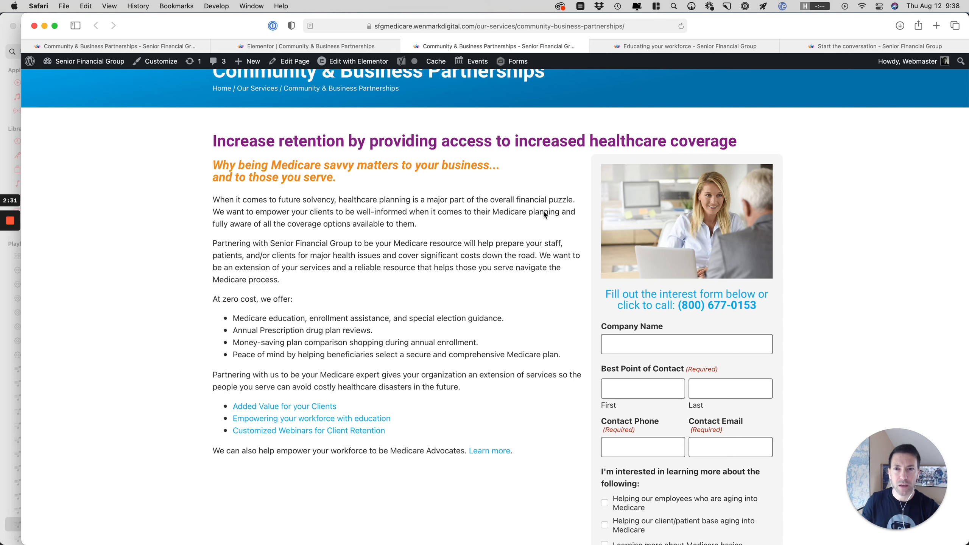
- Back in the editor, set the text column's width to 50% and update the page
{"action": "left_click", "coordinate": [307, 45]}
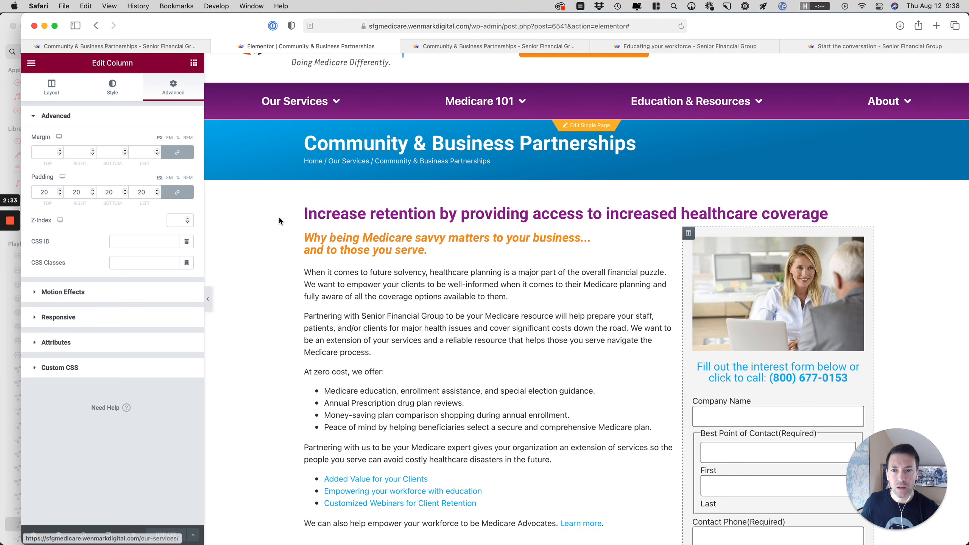
{"action": "left_click", "coordinate": [305, 233]}
{"action": "left_click", "coordinate": [176, 140]}
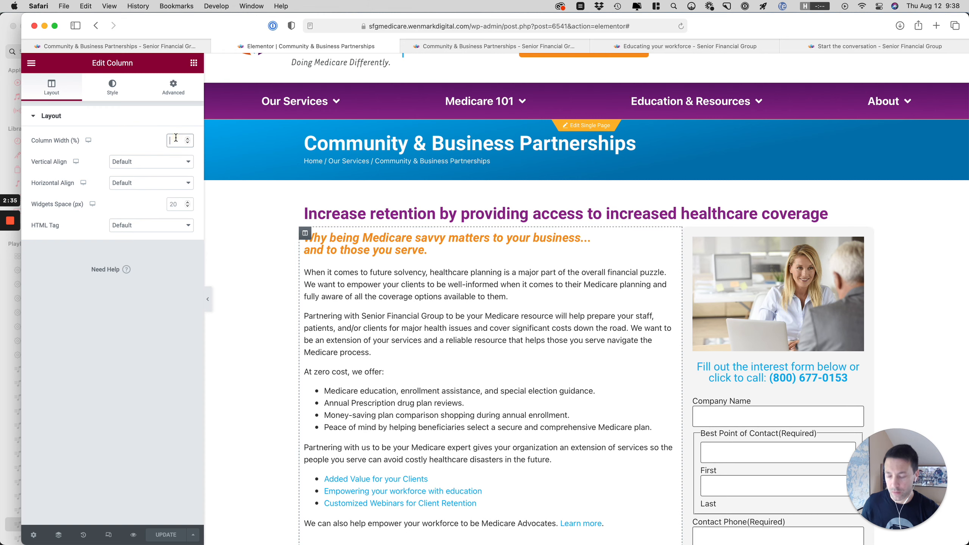
{"action": "type", "text": "50"}
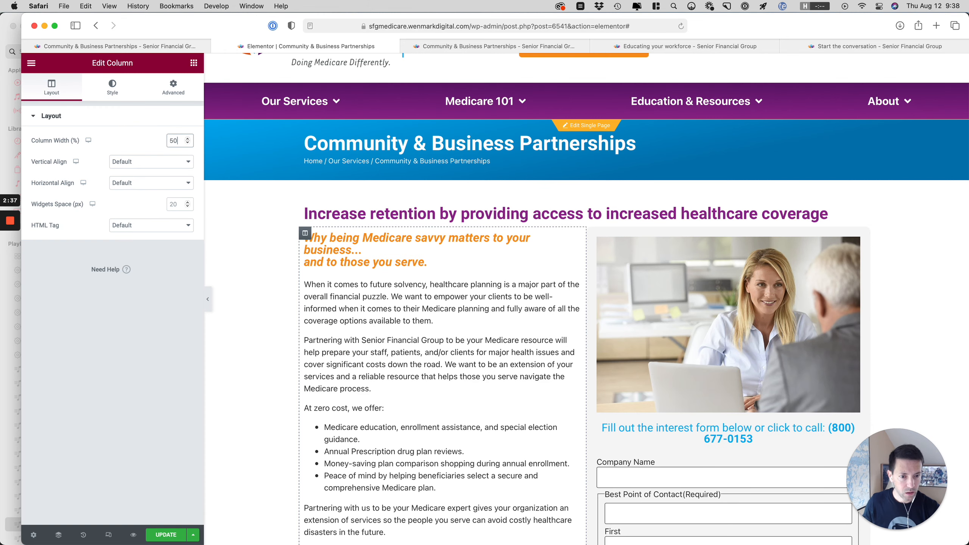
{"action": "left_click", "coordinate": [175, 534]}
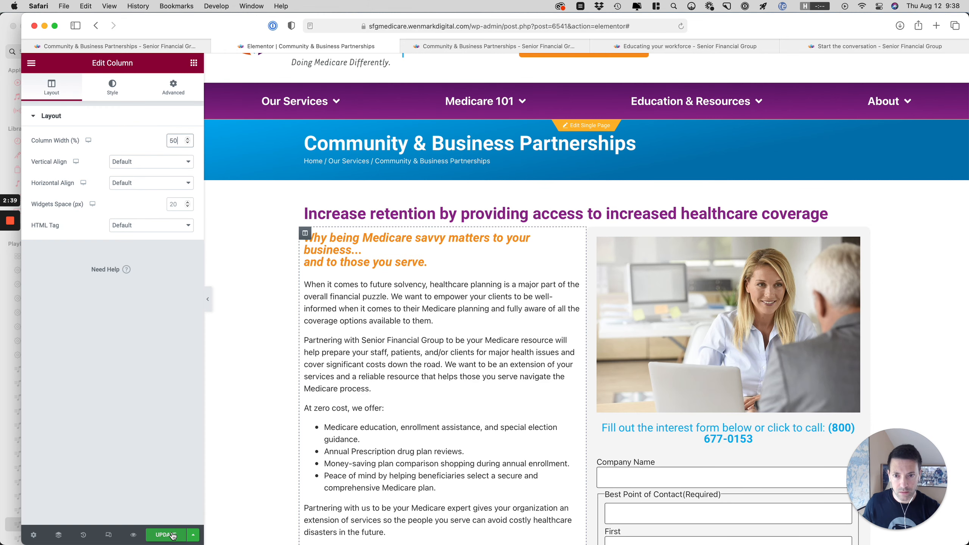
- Reload the published page and examine the equal-width text and form columns down to the footer
{"action": "left_click", "coordinate": [505, 47]}
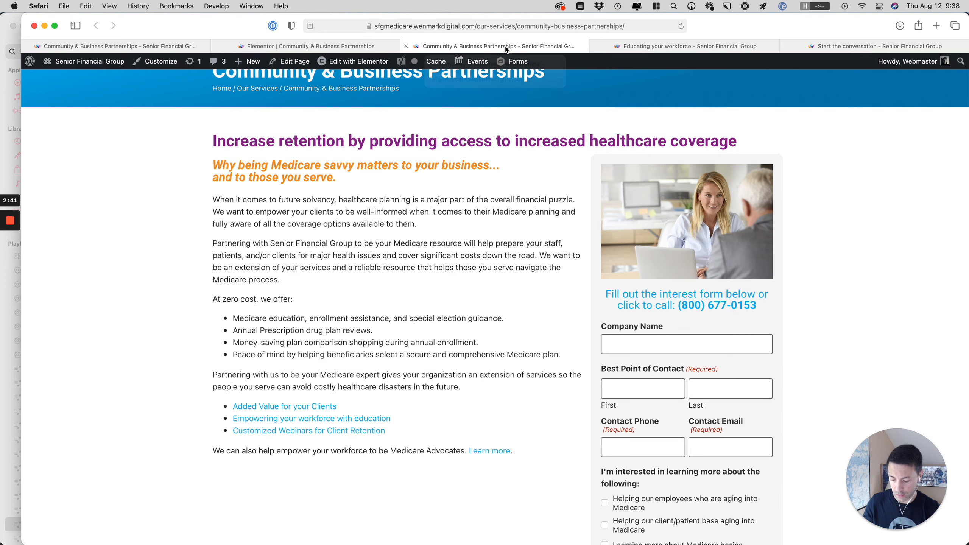
{"action": "key", "text": "super+r"}
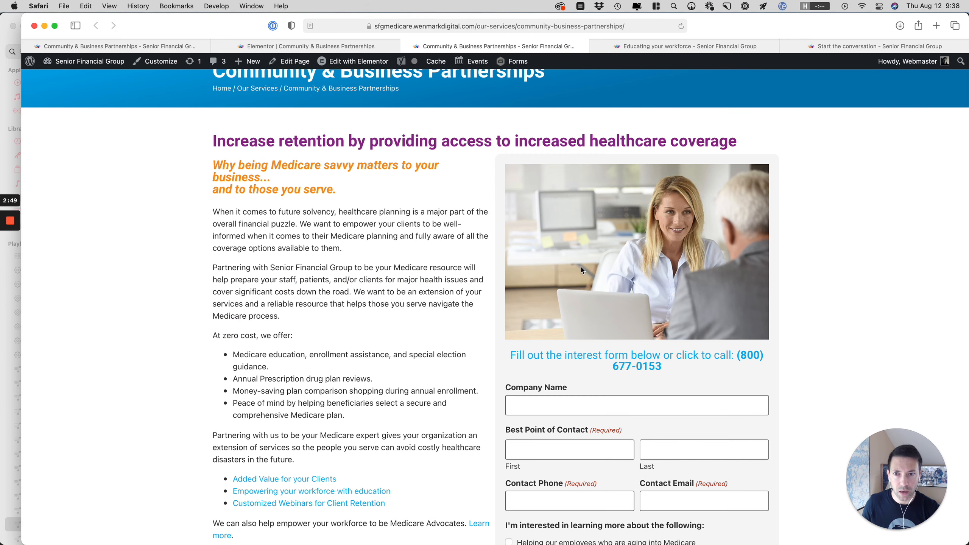
{"action": "scroll", "coordinate": [582, 270], "scroll_direction": "down", "scroll_amount": 10}
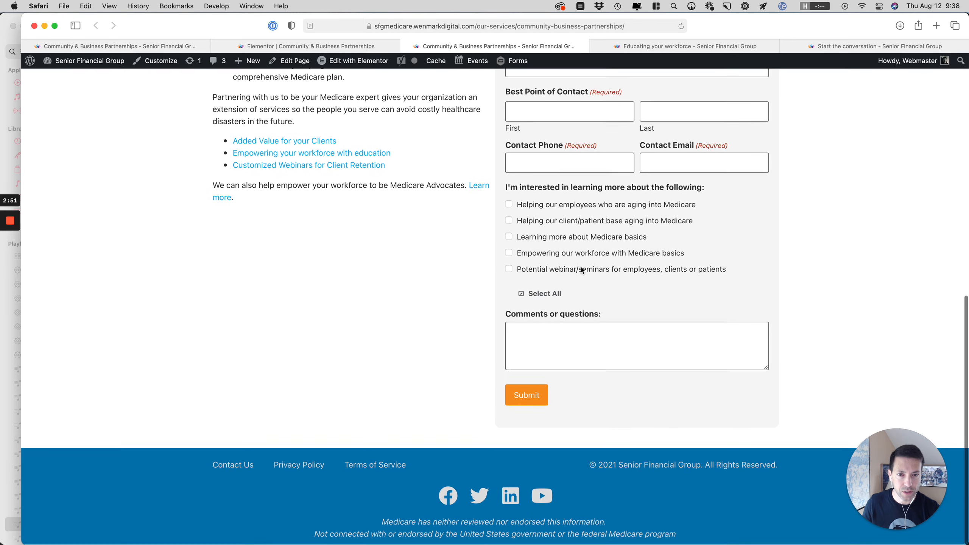
- Test the form's Select All toggle on the interest checkboxes, leave them all unchecked, and review the page's upper part
{"action": "left_click", "coordinate": [525, 296]}
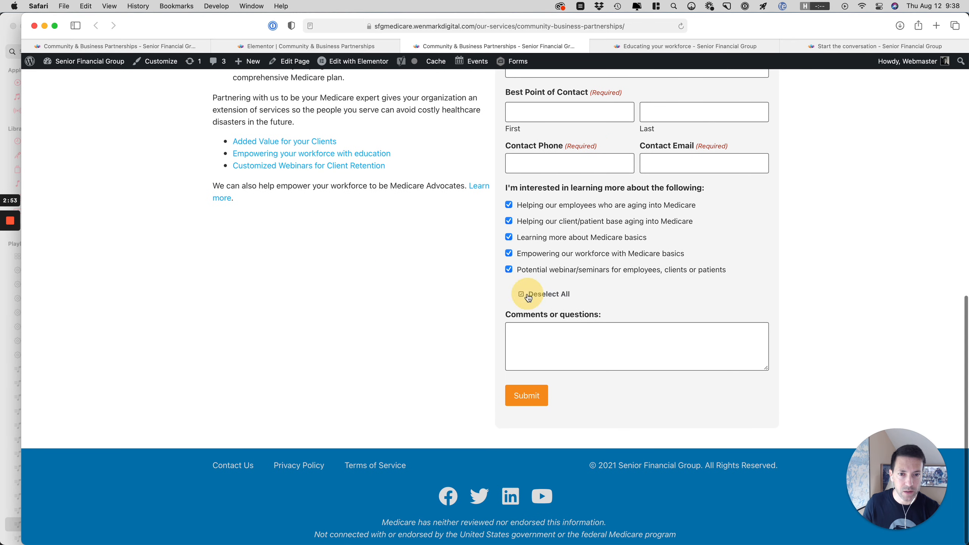
{"action": "left_click", "coordinate": [536, 296]}
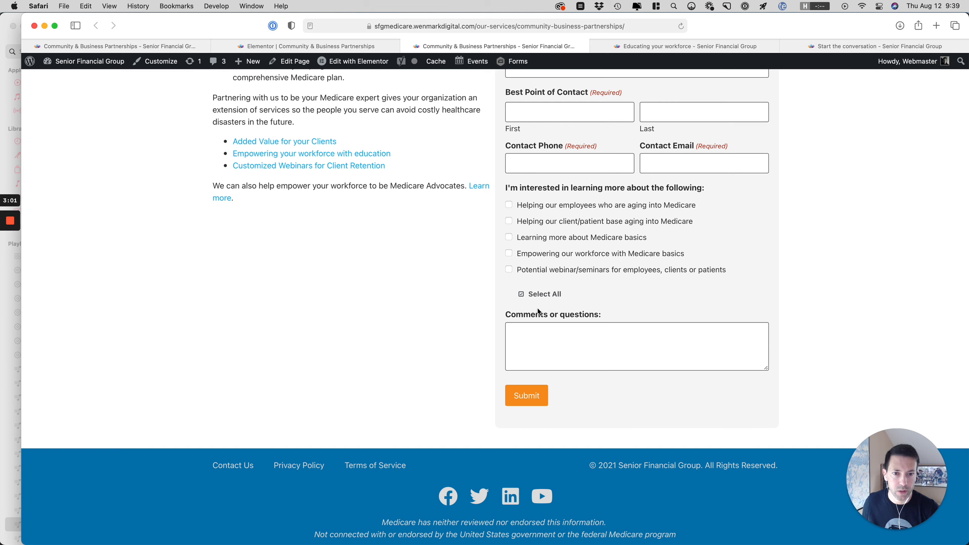
{"action": "left_click", "coordinate": [541, 295]}
{"action": "left_click", "coordinate": [541, 295]}
{"action": "left_click", "coordinate": [541, 295]}
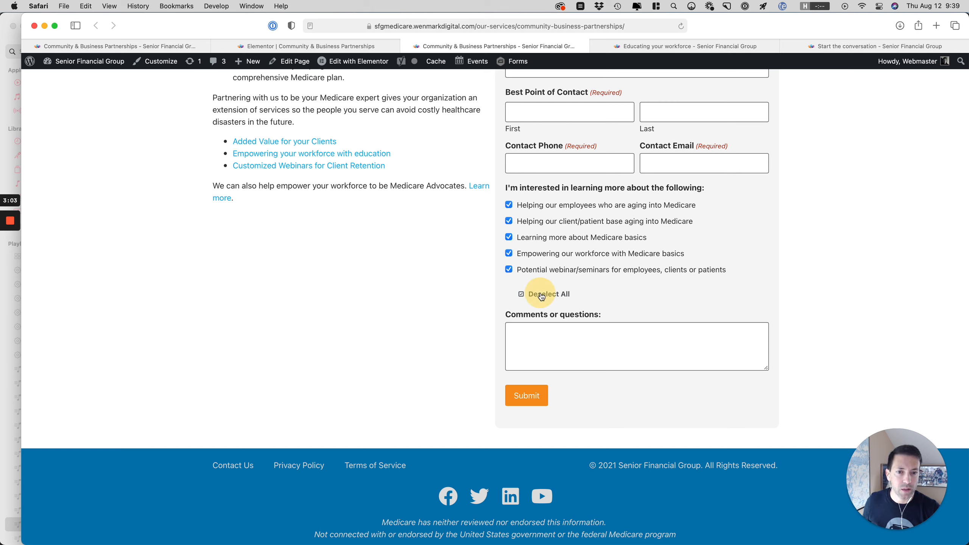
{"action": "left_click", "coordinate": [541, 294]}
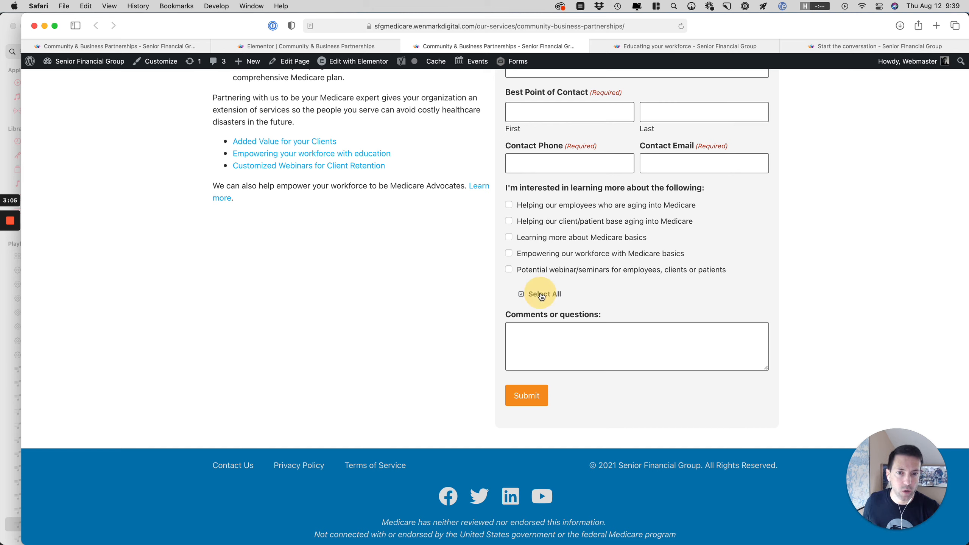
{"action": "scroll", "coordinate": [541, 296], "scroll_direction": "up", "scroll_amount": 7}
{"action": "scroll", "coordinate": [541, 294], "scroll_direction": "up", "scroll_amount": 4}
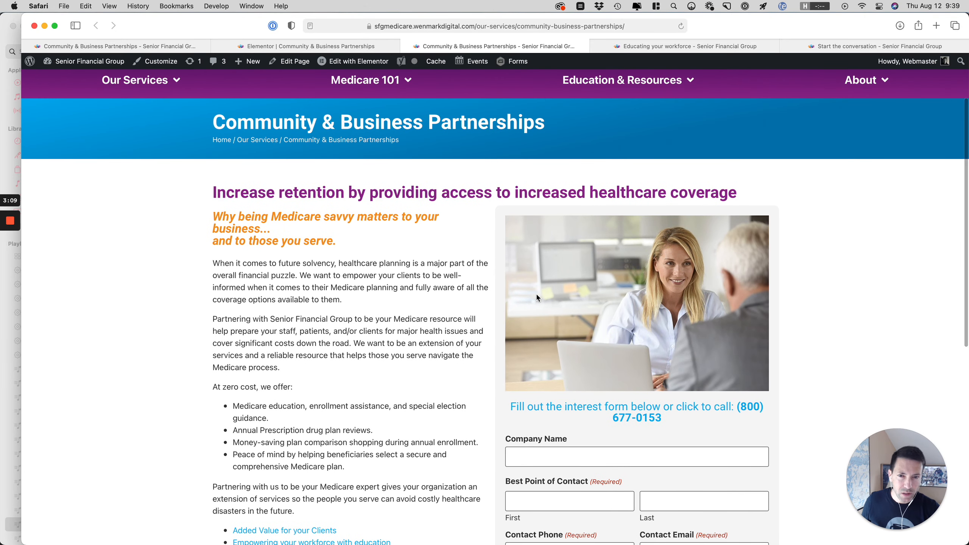
- Back in the editor, set the text column's width to 66% and update the page
{"action": "left_click", "coordinate": [311, 46]}
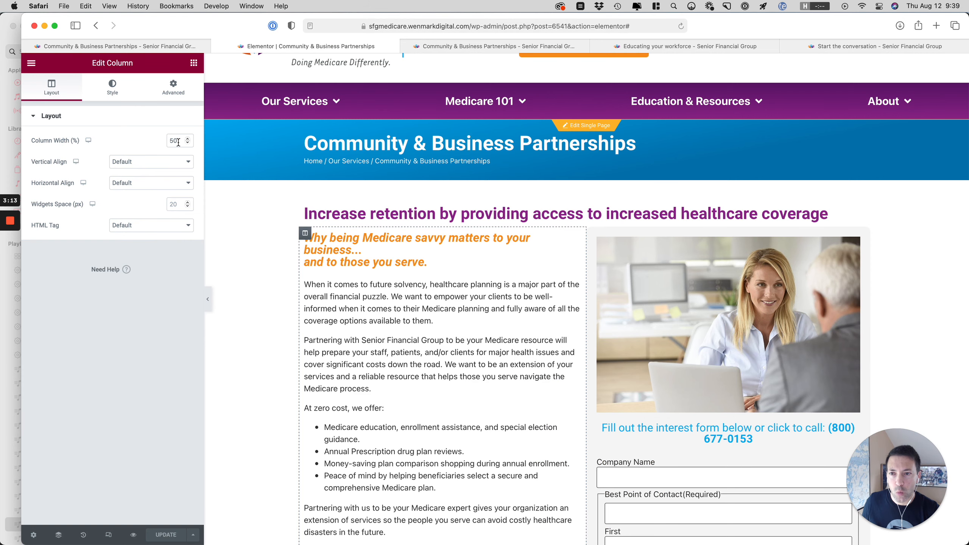
{"action": "left_click_drag", "start_coordinate": [179, 142], "coordinate": [162, 141]}
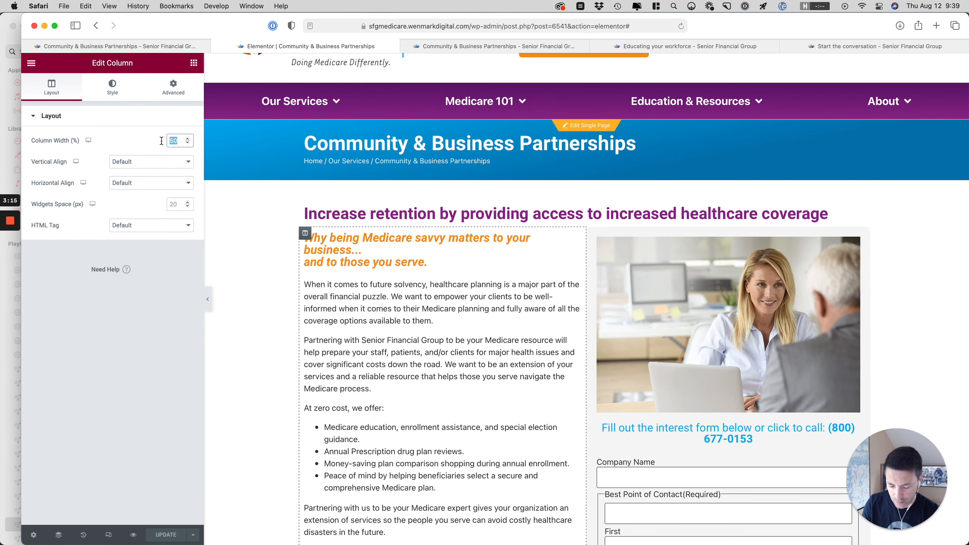
{"action": "type", "text": "60"}
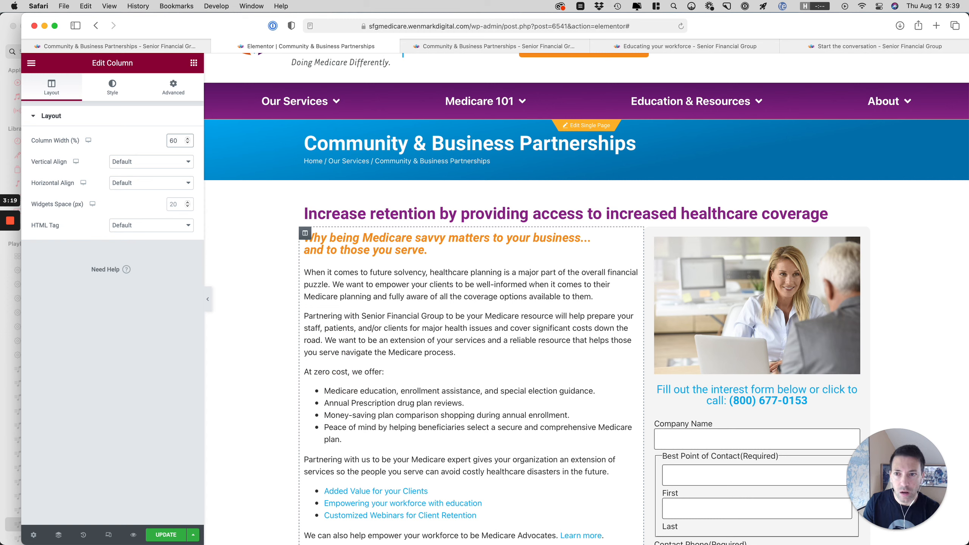
{"action": "key", "text": "BackSpace"}
{"action": "type", "text": "6"}
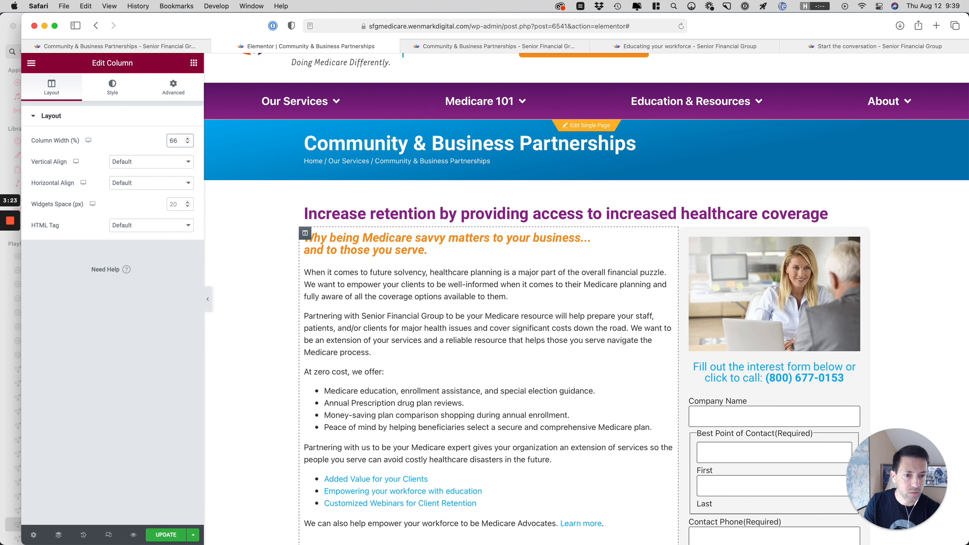
{"action": "left_click", "coordinate": [160, 538]}
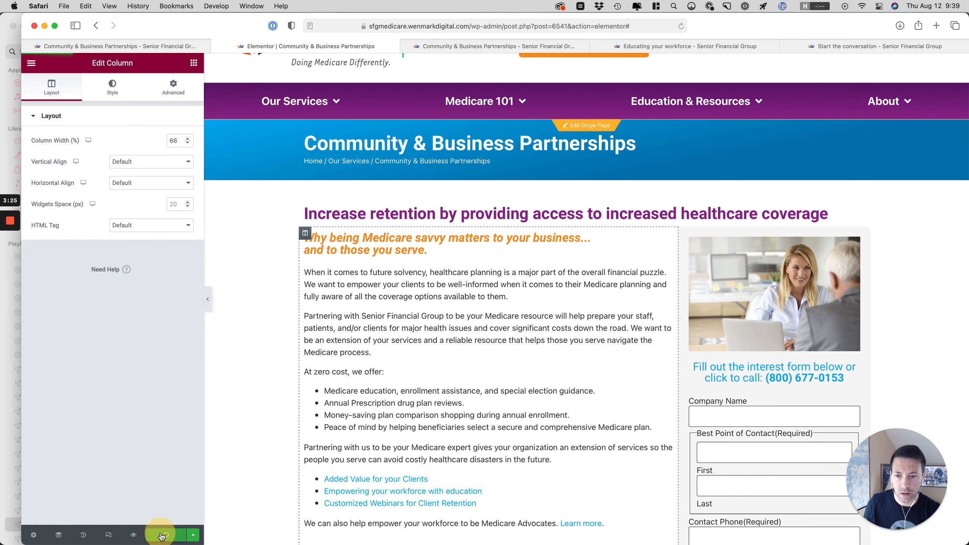
- Reload the published page and examine the column proportions and the form column's full length
{"action": "left_click", "coordinate": [520, 44]}
{"action": "key", "text": "super+r"}
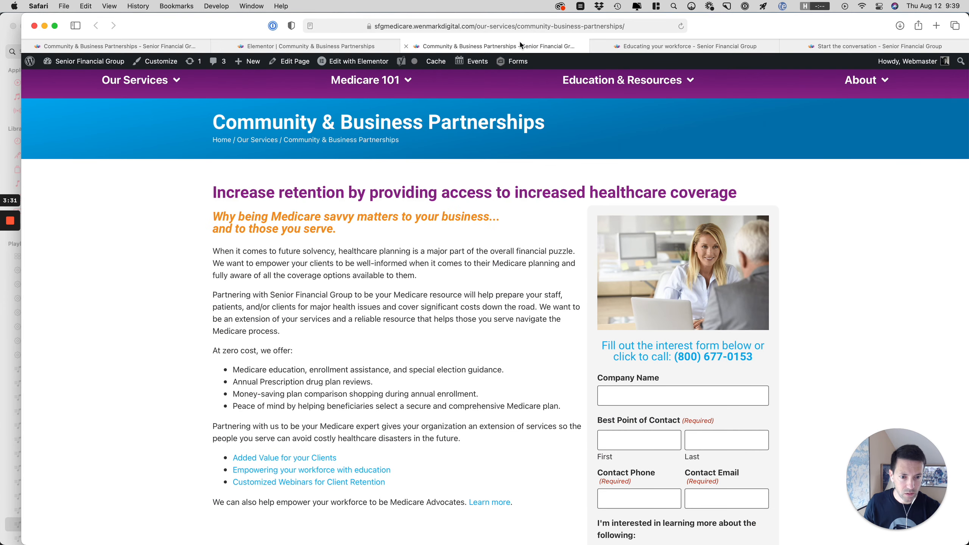
{"action": "scroll", "coordinate": [526, 332], "scroll_direction": "down", "scroll_amount": 5}
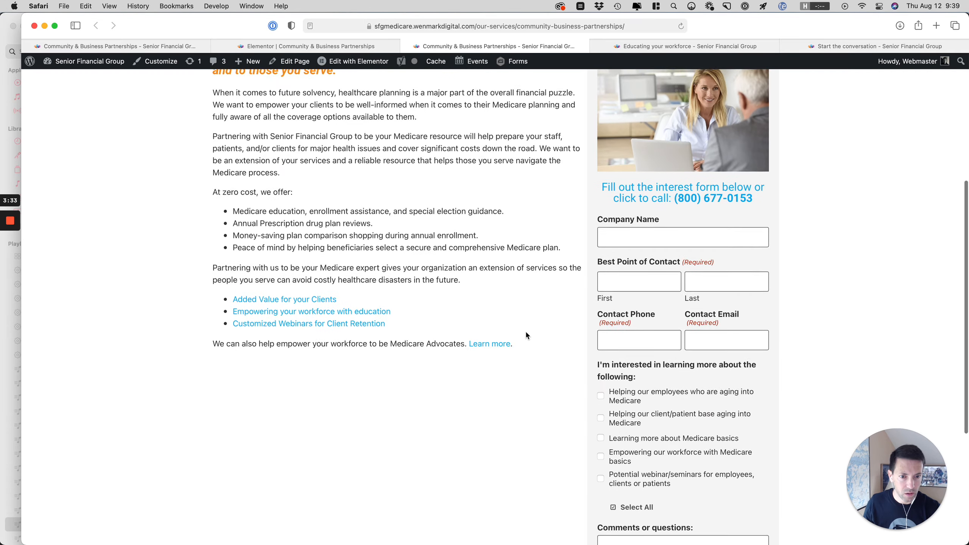
{"action": "scroll", "coordinate": [526, 333], "scroll_direction": "down", "scroll_amount": 5}
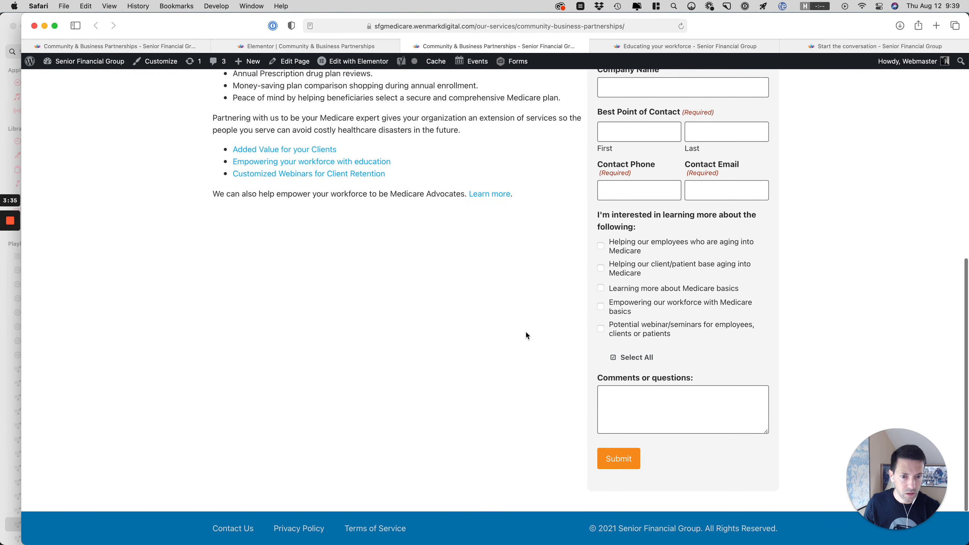
{"action": "scroll", "coordinate": [526, 334], "scroll_direction": "down", "scroll_amount": 2}
{"action": "scroll", "coordinate": [526, 334], "scroll_direction": "up", "scroll_amount": 6}
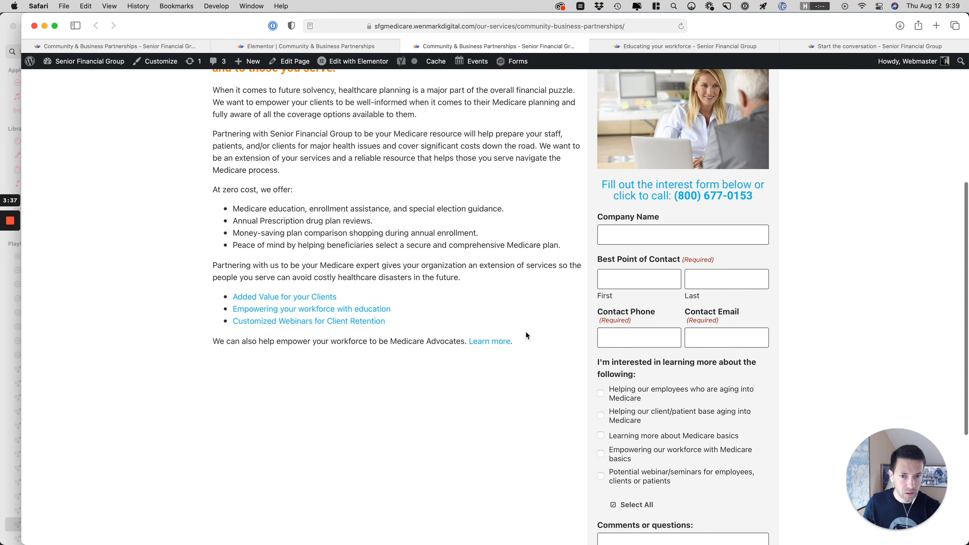
{"action": "scroll", "coordinate": [526, 334], "scroll_direction": "up", "scroll_amount": 6}
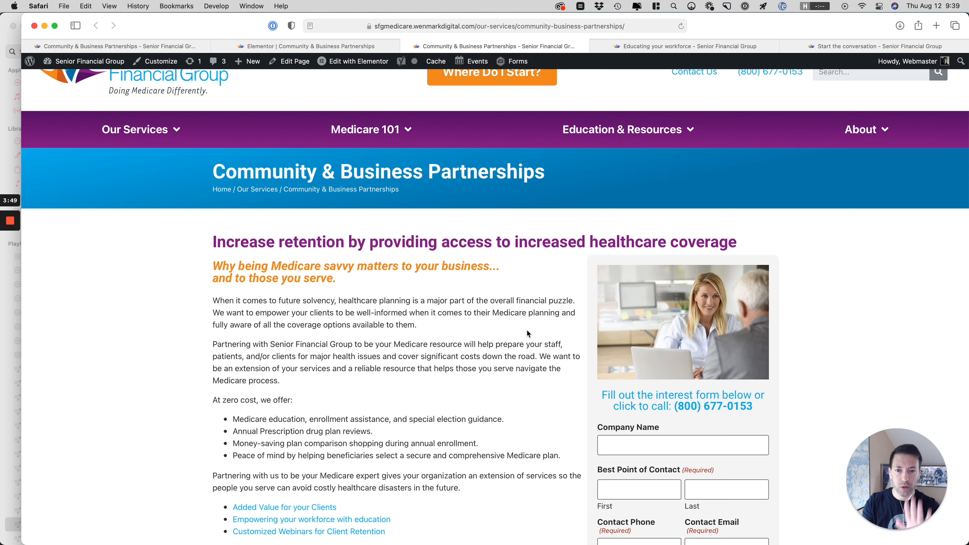
- Back in the editor, open the heading section's settings and those of the two-column section, and review the section's extent
{"action": "left_click", "coordinate": [310, 46]}
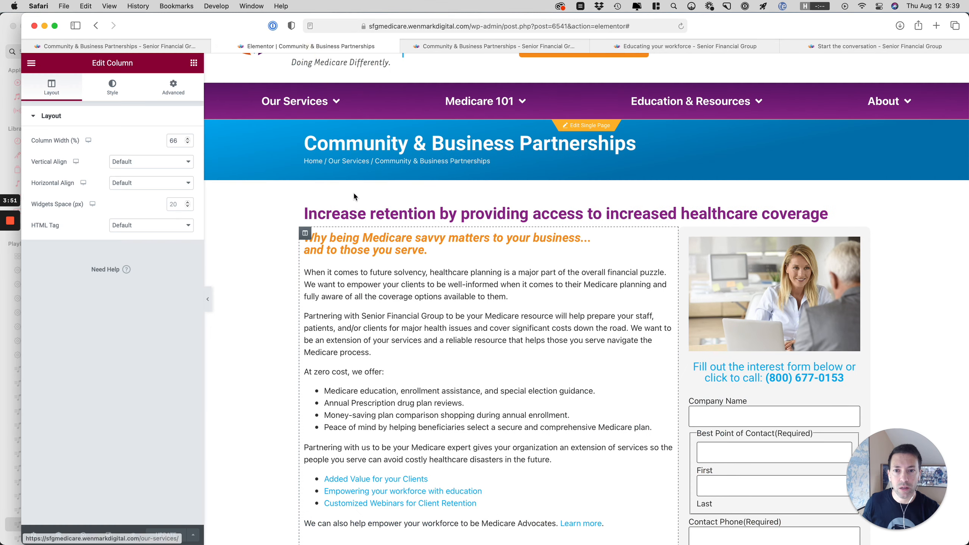
{"action": "left_click", "coordinate": [586, 195]}
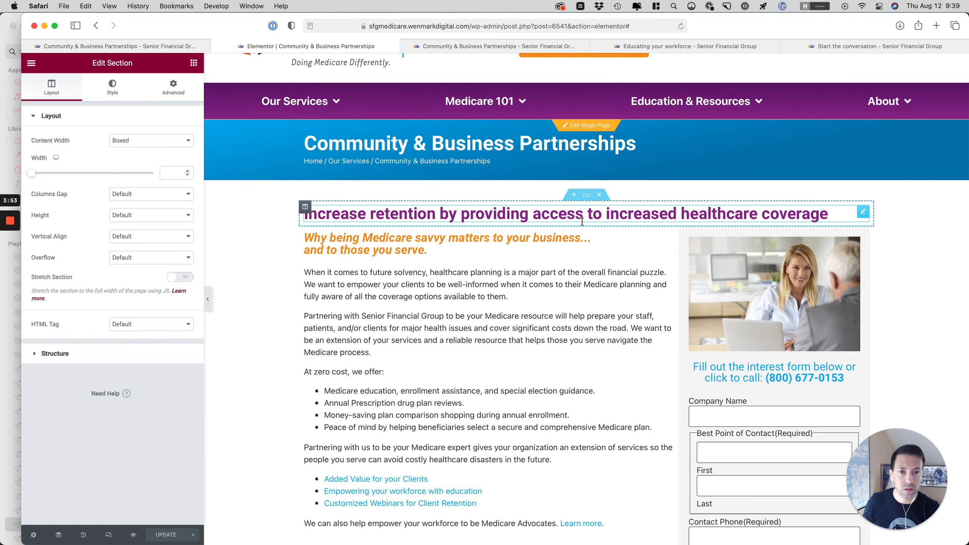
{"action": "left_click", "coordinate": [587, 222]}
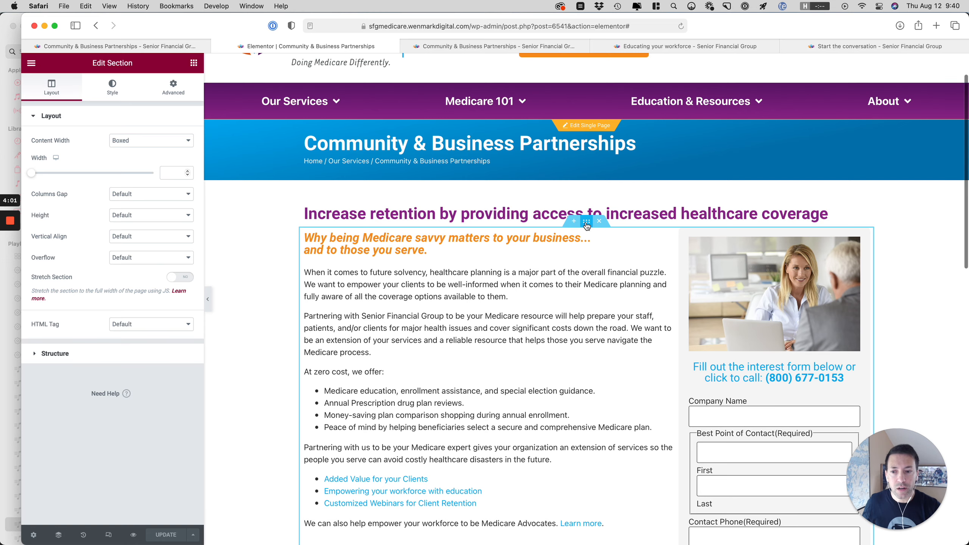
{"action": "scroll", "coordinate": [586, 225], "scroll_direction": "down", "scroll_amount": 1}
{"action": "scroll", "coordinate": [583, 245], "scroll_direction": "down", "scroll_amount": 10}
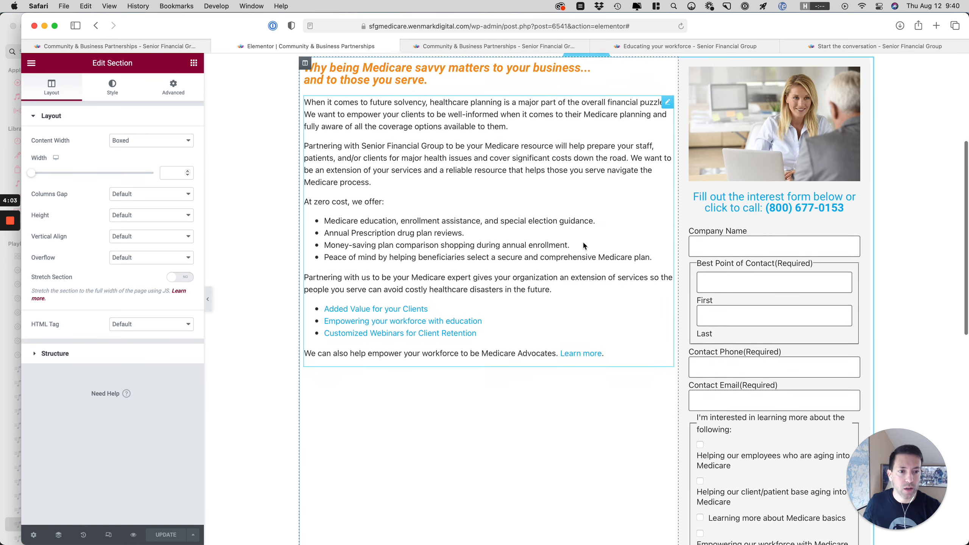
{"action": "scroll", "coordinate": [583, 243], "scroll_direction": "up", "scroll_amount": 10}
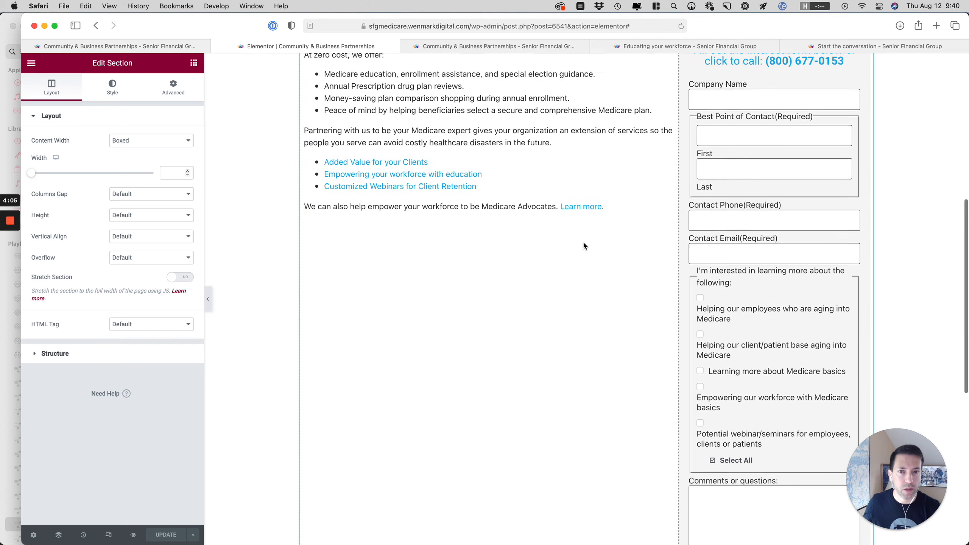